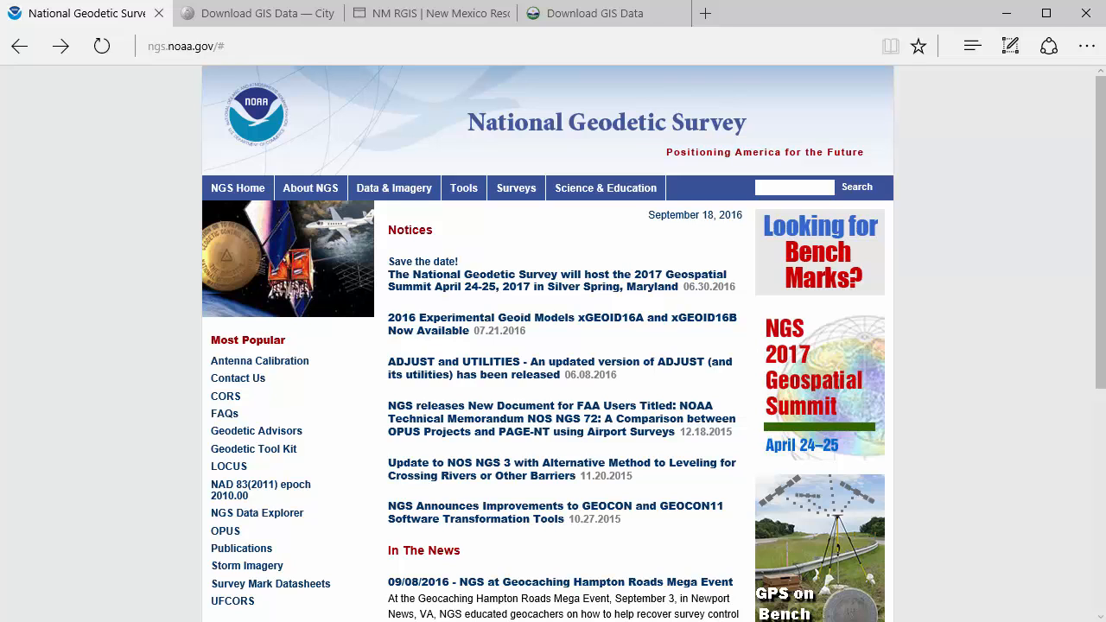
View the files in the Lab 7 Data RawData folder in File Explorer and return to the browser.
key(alt+Tab)
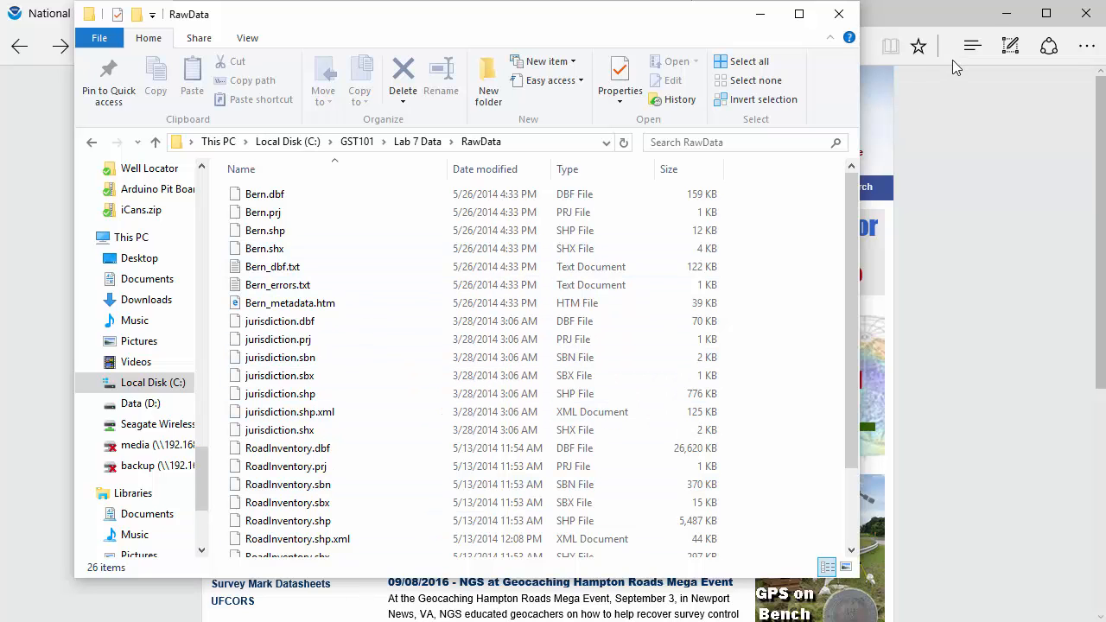
click(942, 13)
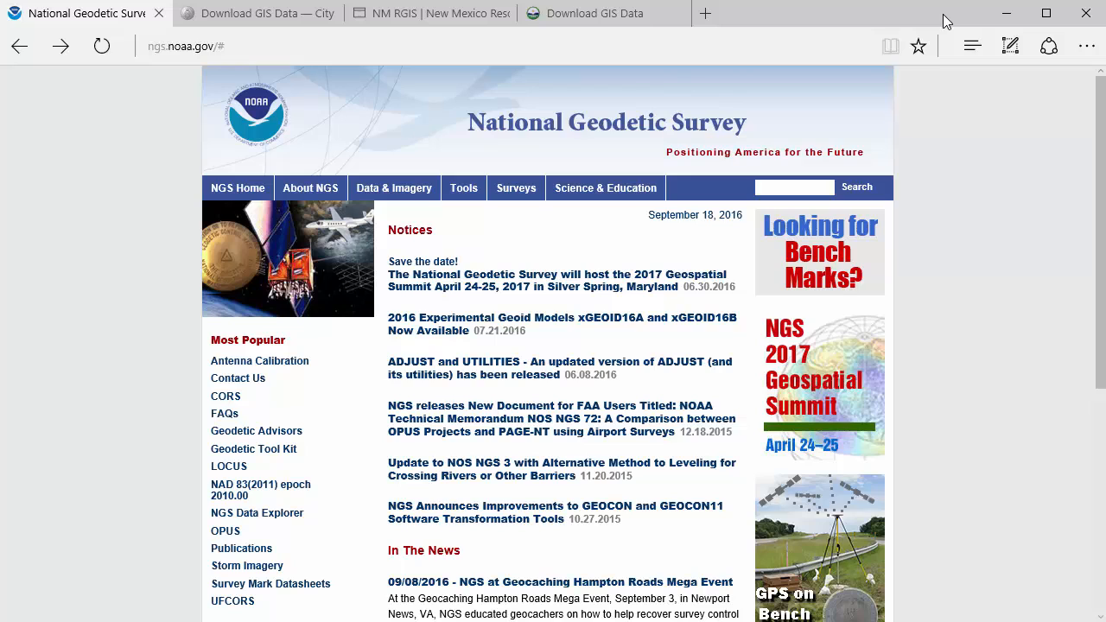
Go to the Survey Mark Datasheets page and open the shapefile retrieval form for searching by county.
click(341, 595)
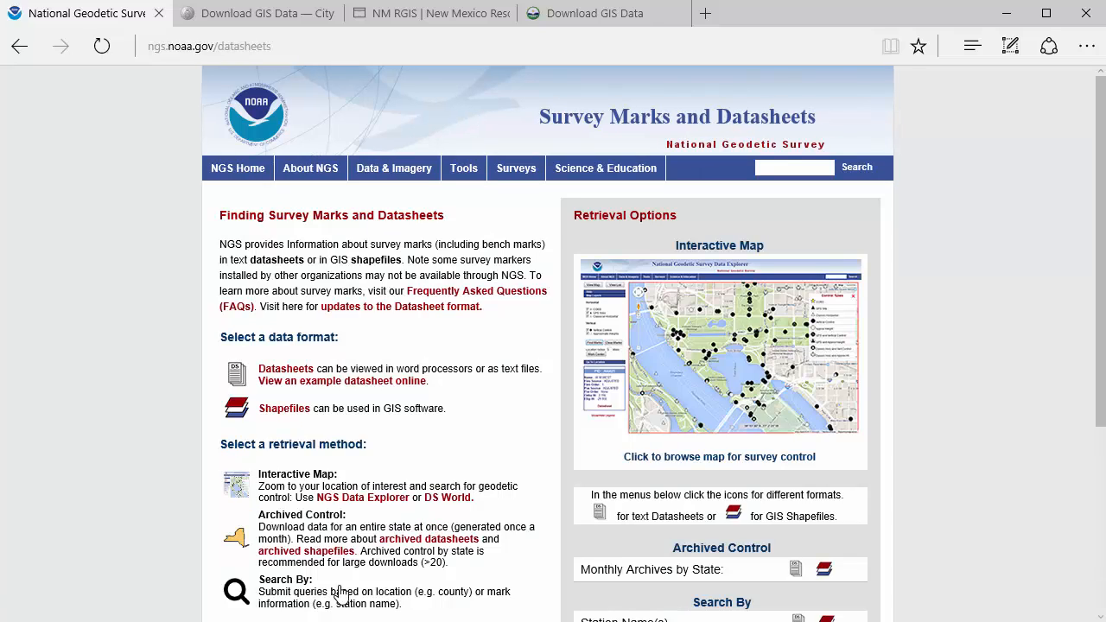
scroll(348, 511, down, 3)
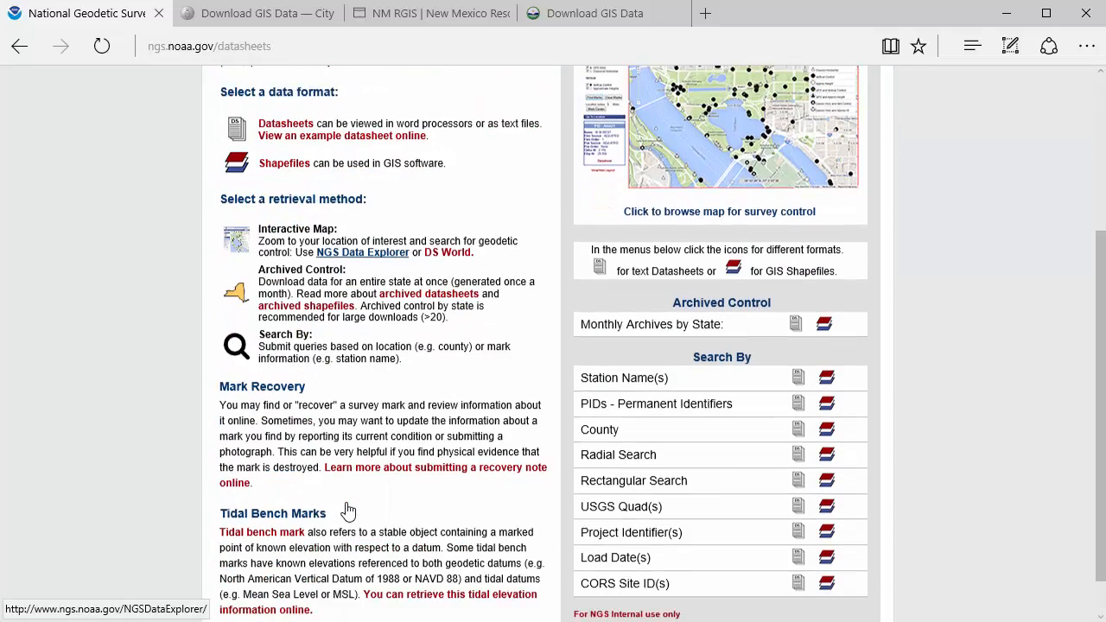
scroll(348, 511, down, 1)
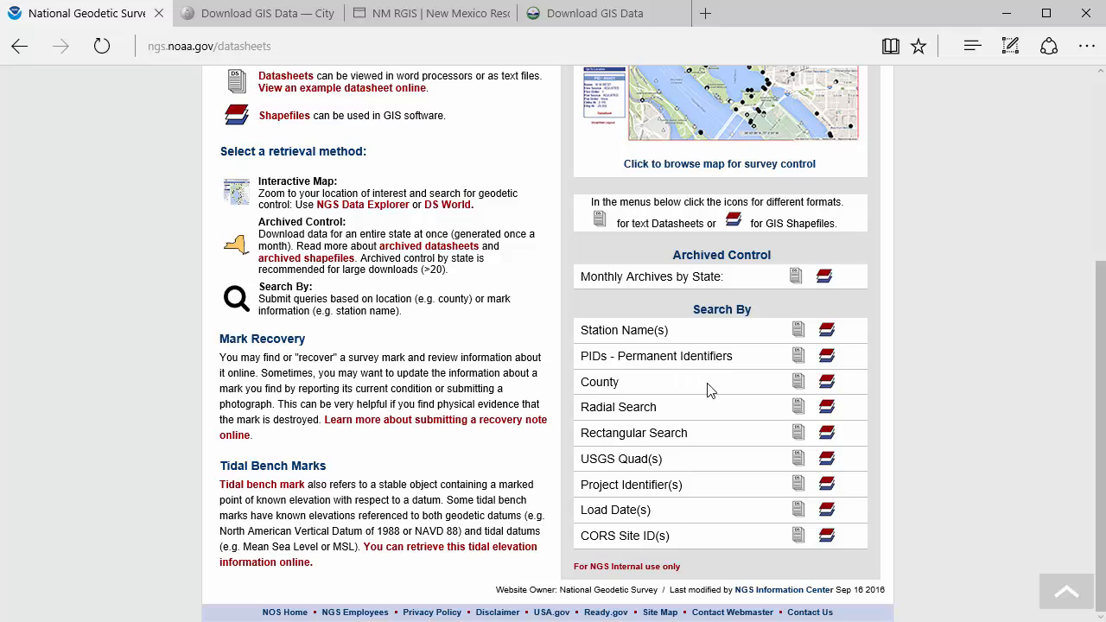
click(826, 387)
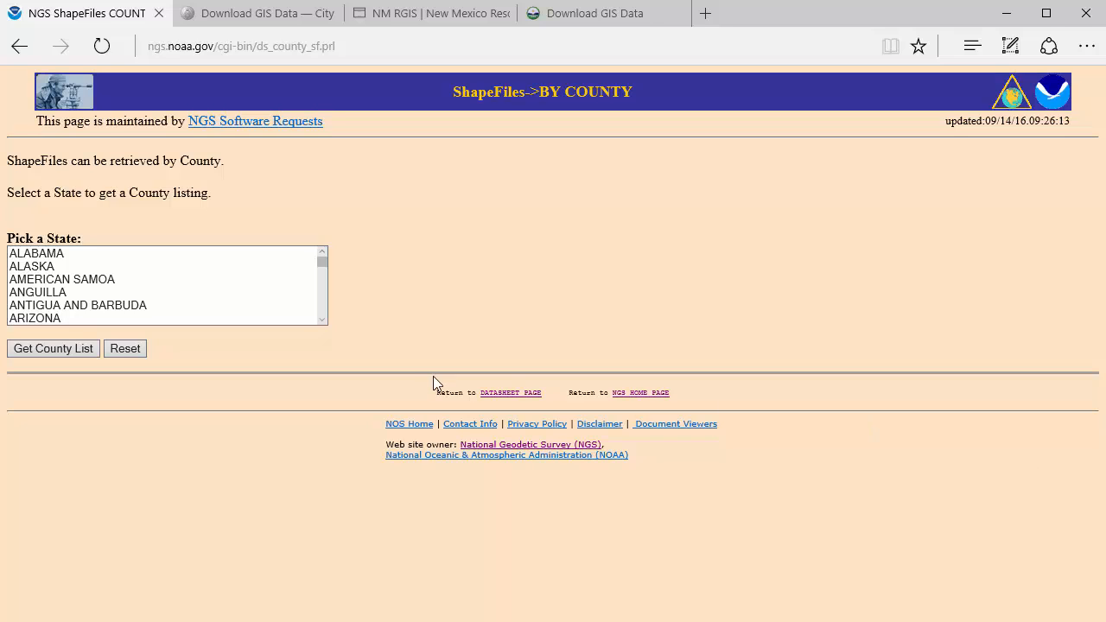
Choose New Mexico as the state and get its county list.
scroll(318, 305, down, 10)
scroll(319, 309, down, 7)
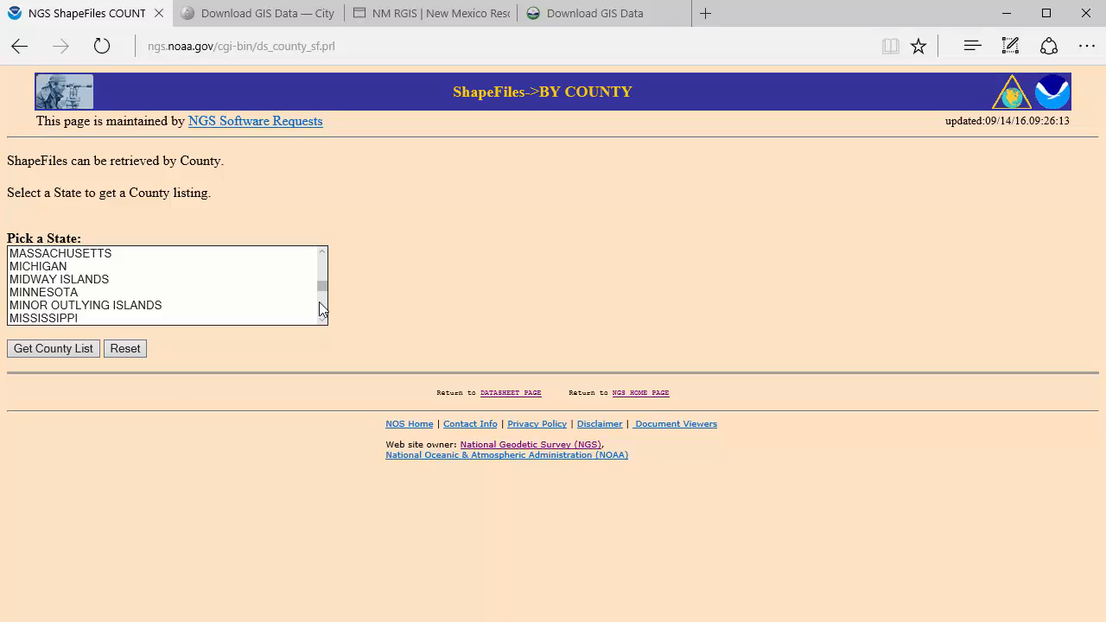
scroll(322, 310, down, 2)
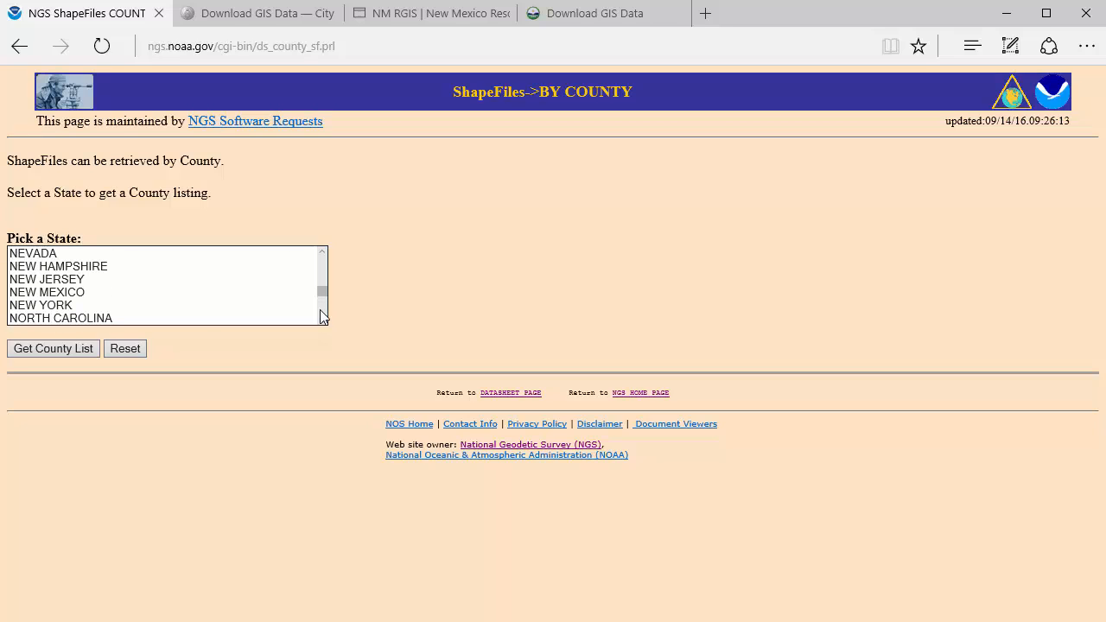
click(125, 279)
click(122, 295)
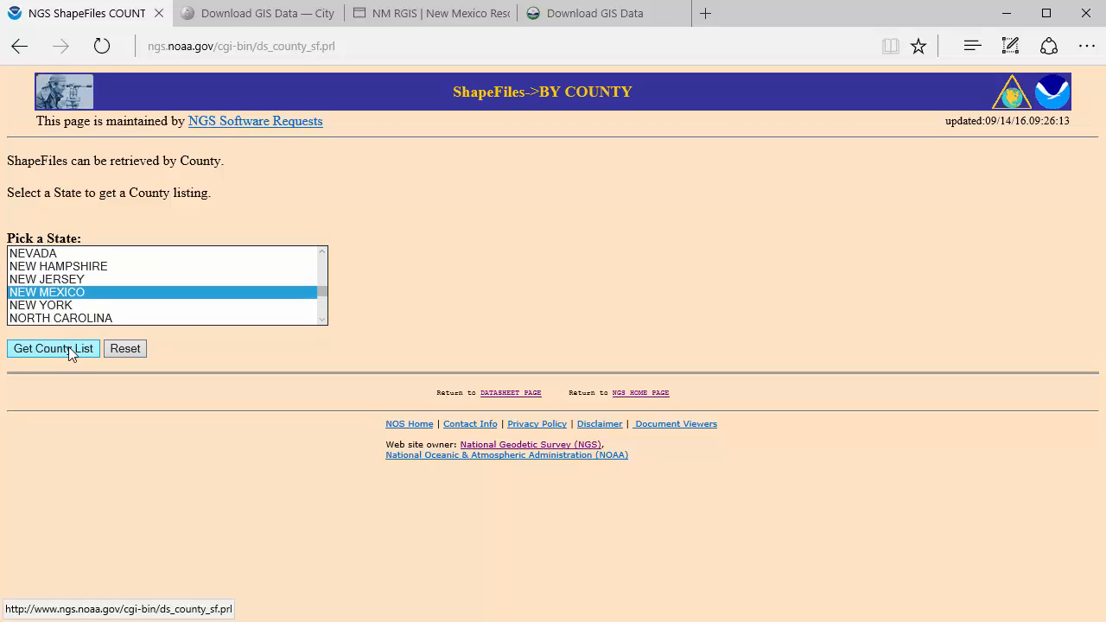
click(68, 346)
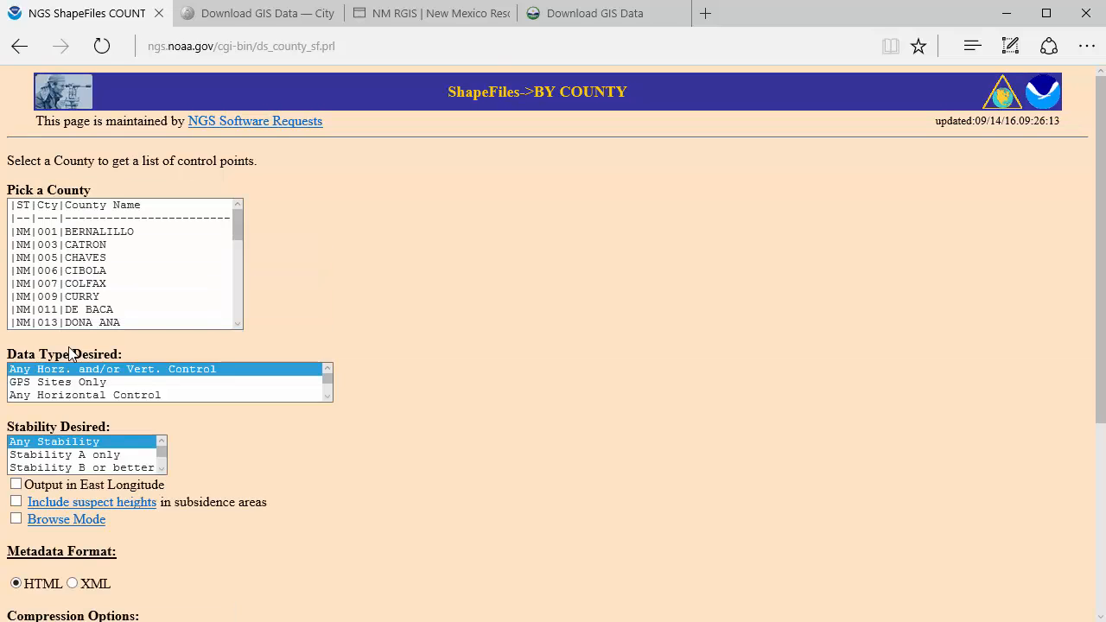
Select Bernalillo as the county for the control point shapefile.
click(241, 289)
drag(240, 289, 239, 222)
click(127, 231)
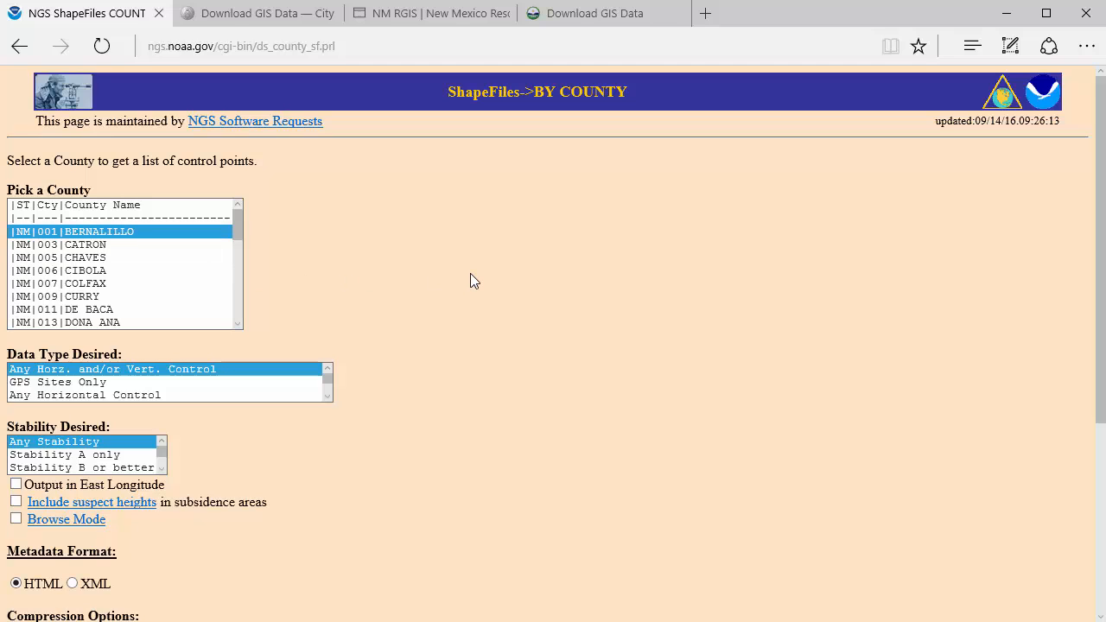
Set the desired data type to Any Vertical Control and the stability to Any Stability.
scroll(471, 275, down, 1)
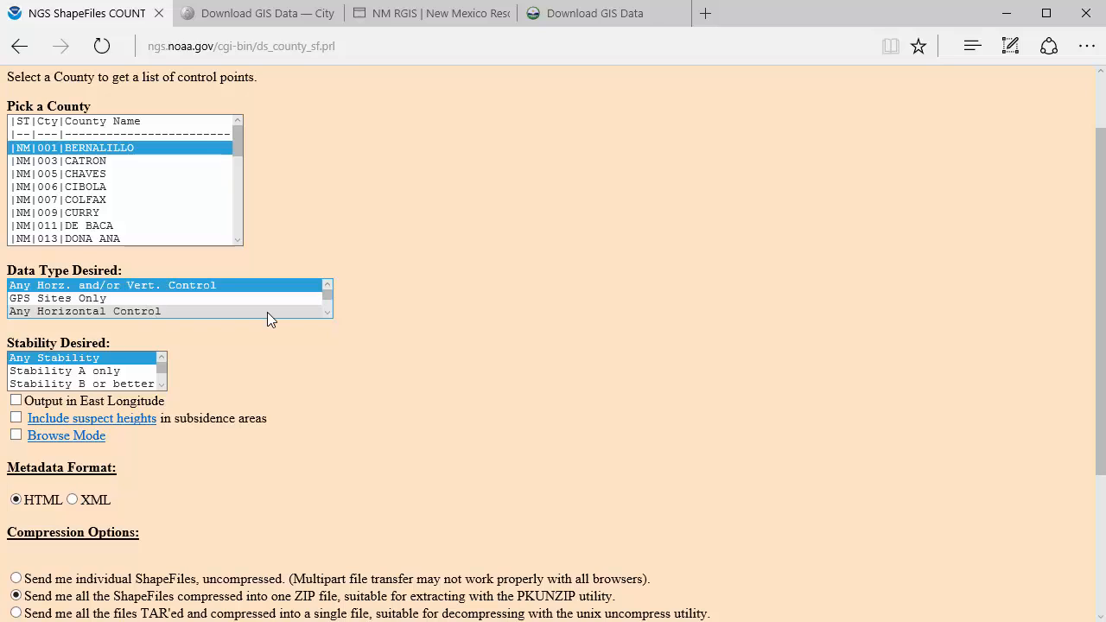
click(321, 311)
click(324, 309)
scroll(324, 309, down, 2)
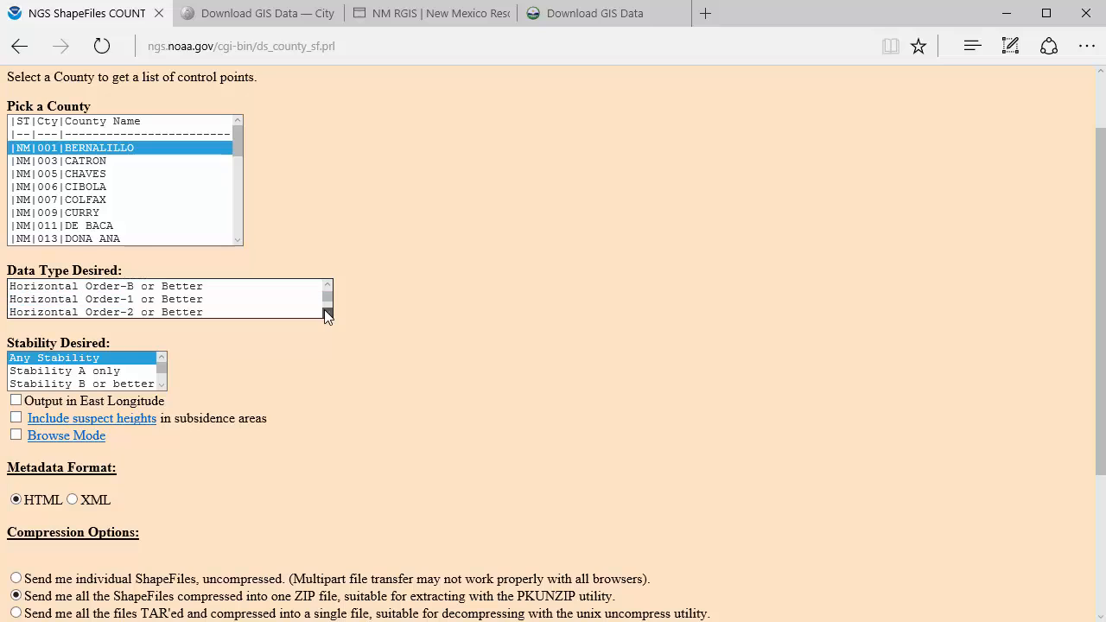
click(324, 309)
click(326, 283)
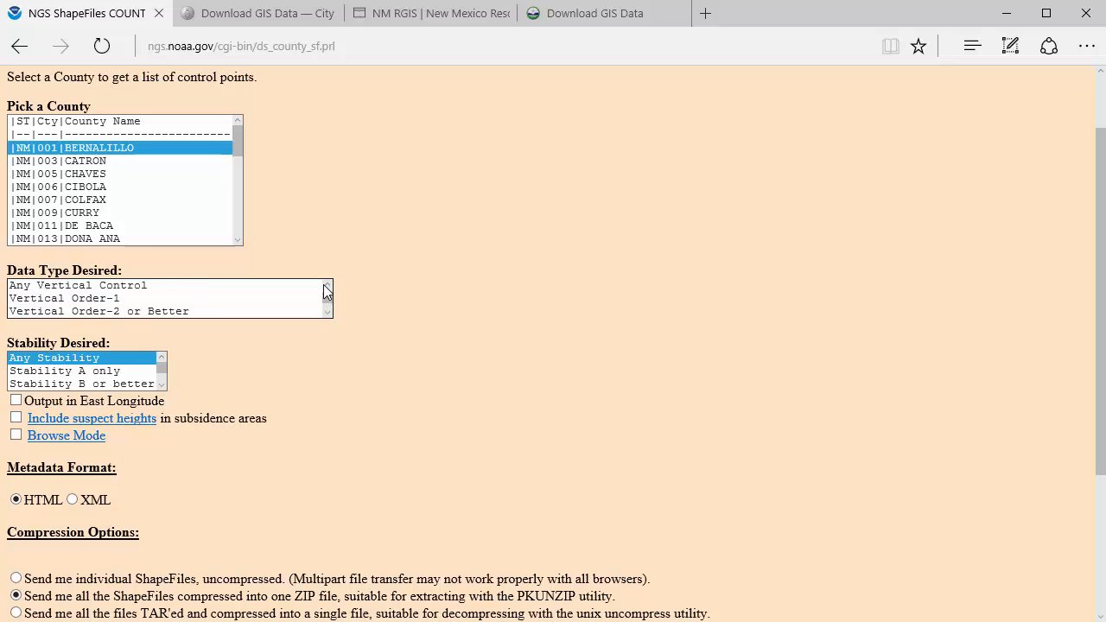
click(256, 288)
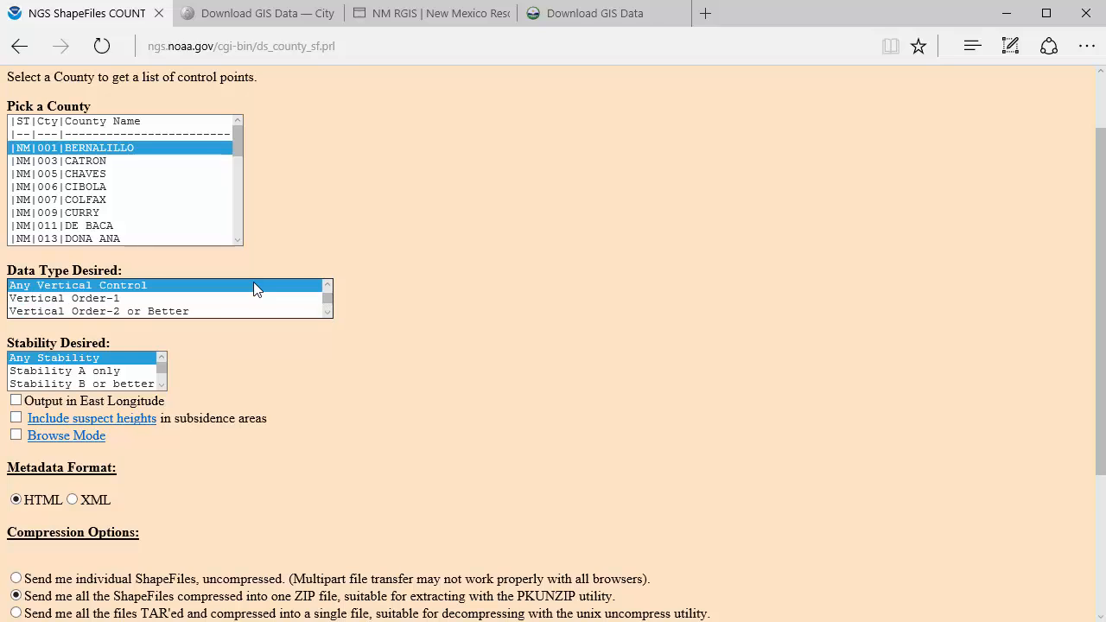
click(143, 363)
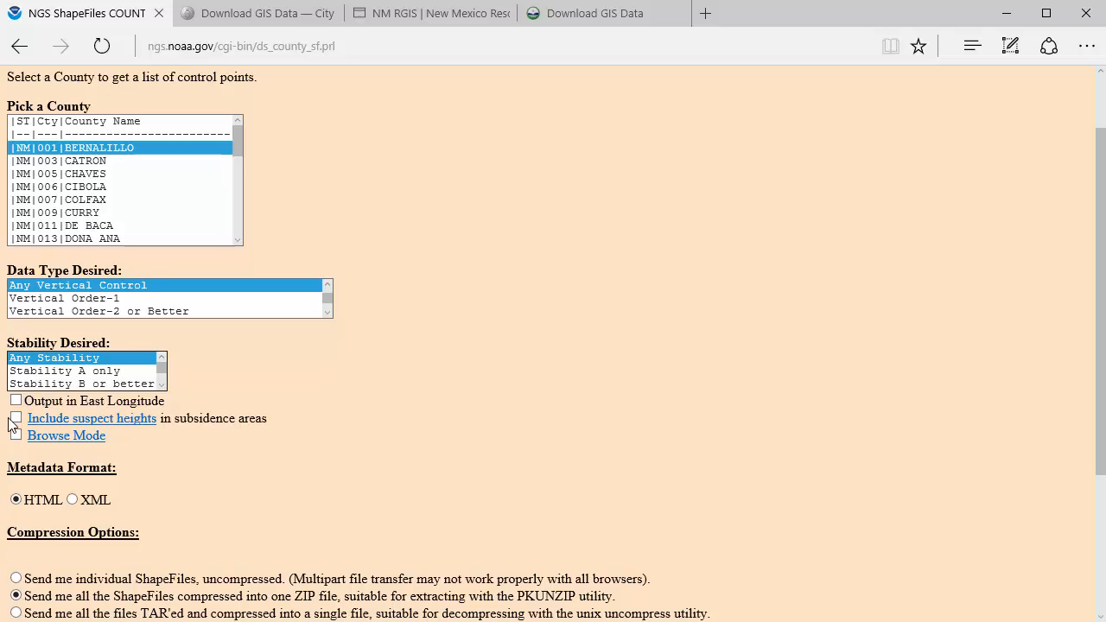
Enter Bern as the filename prefix and submit the shapefile request.
scroll(319, 456, down, 2)
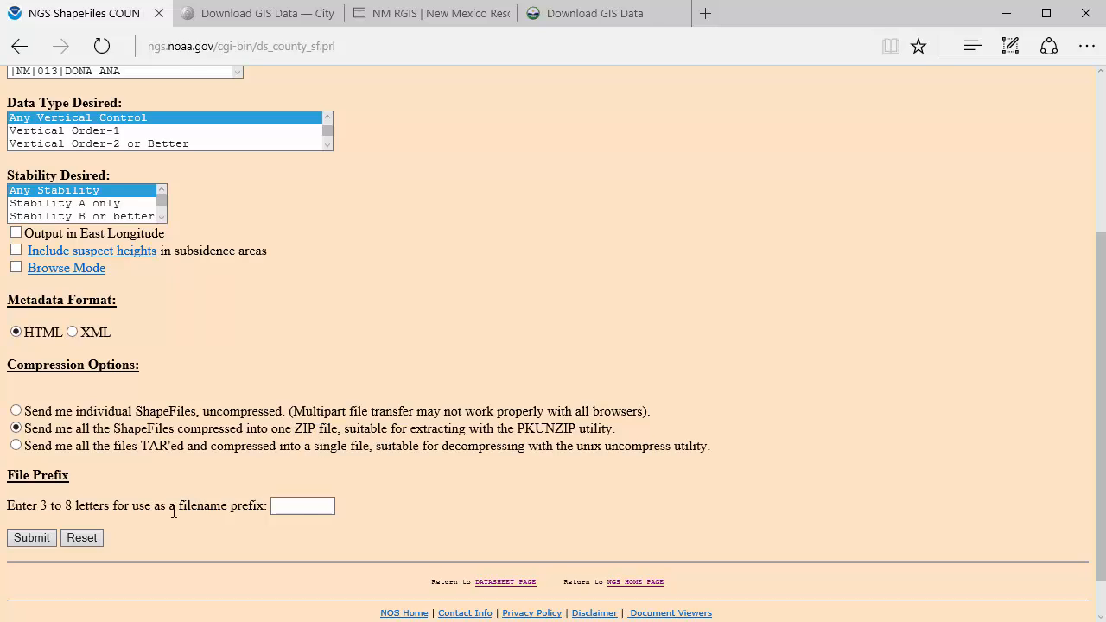
click(307, 505)
text(Bern)
click(33, 538)
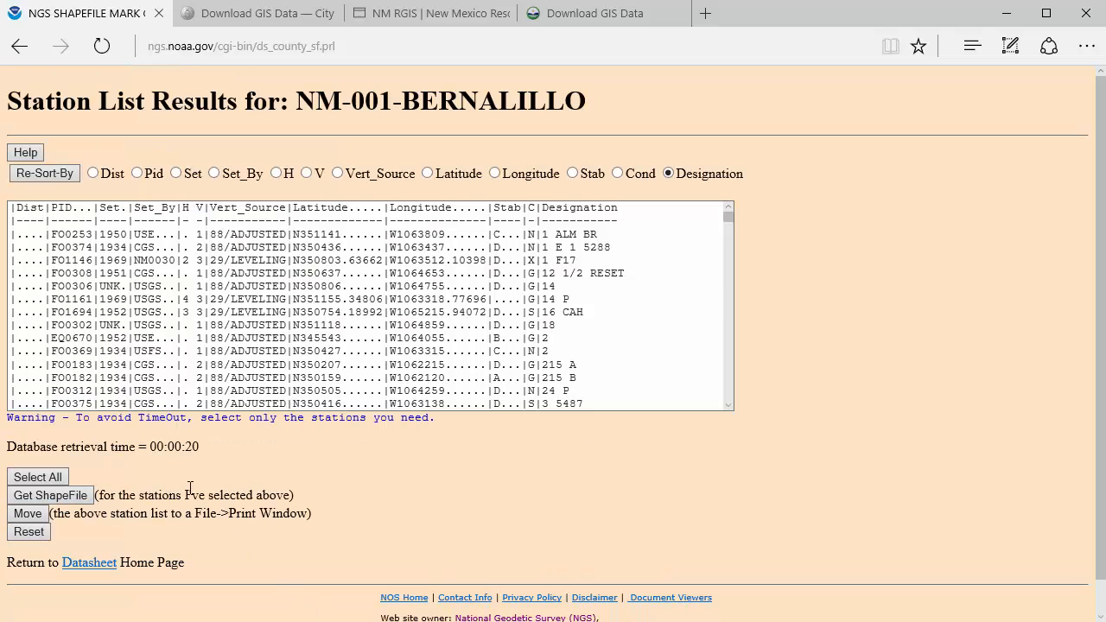
Select all stations in the Bernalillo results and download their shapefile as BERN.ZIP into the MyData folder.
click(53, 480)
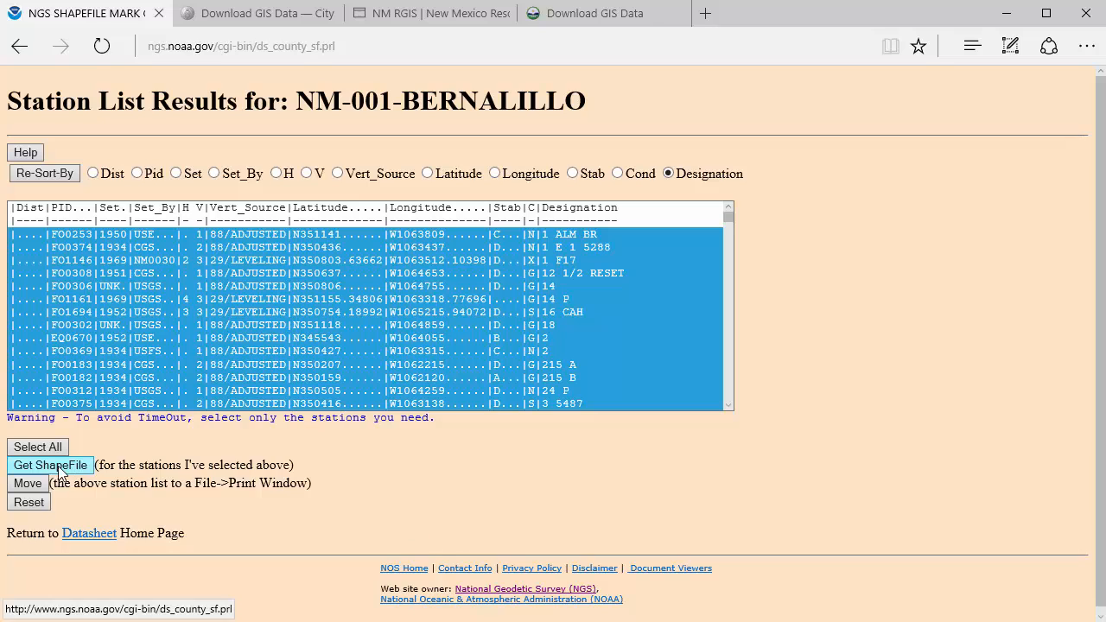
click(59, 471)
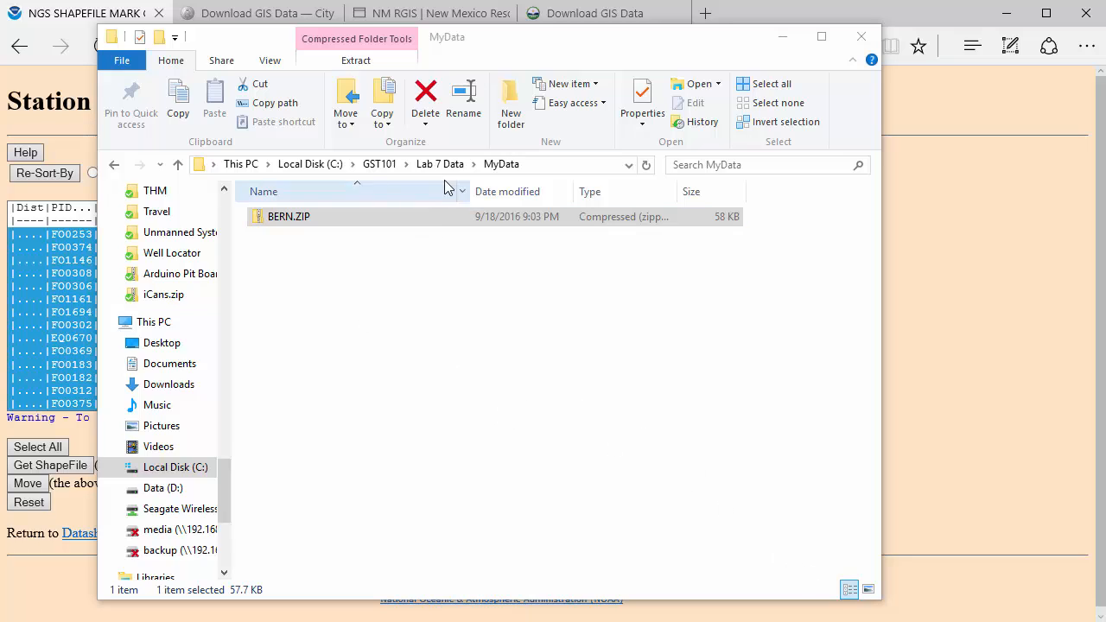
Extract BERN.ZIP directly into the MyData folder with 7-Zip and return to the browser.
right_click(293, 220)
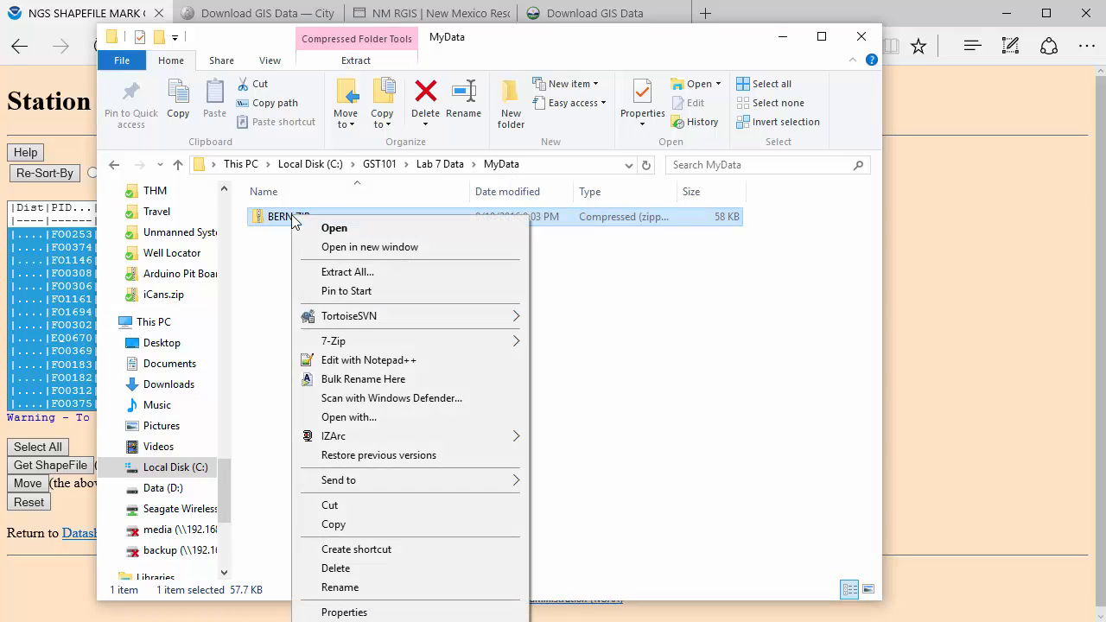
mouse_move(421, 340)
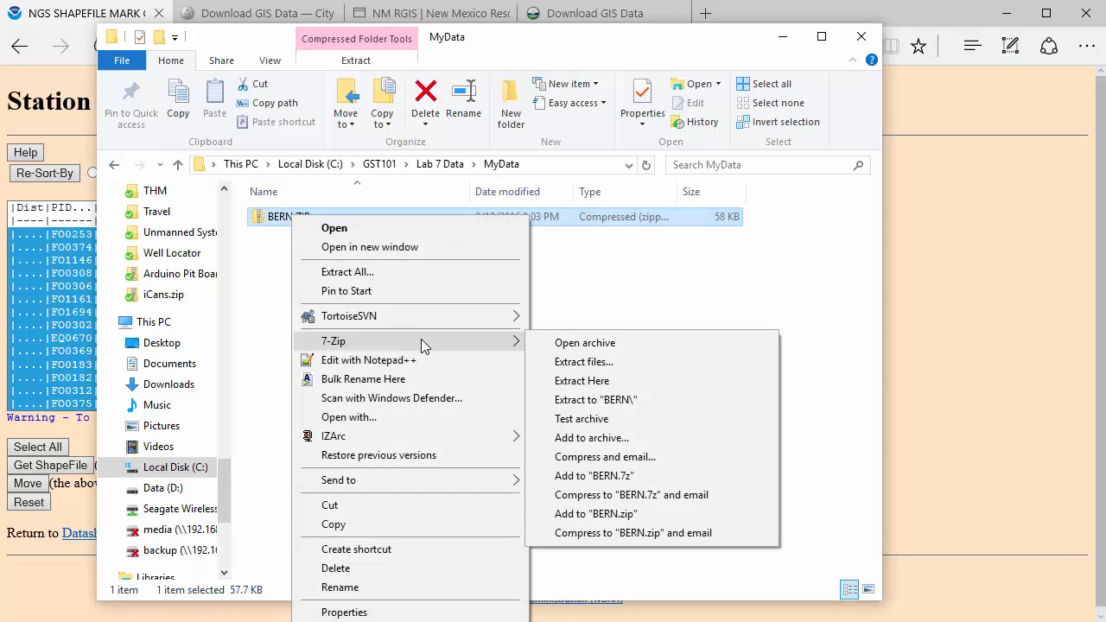
click(627, 380)
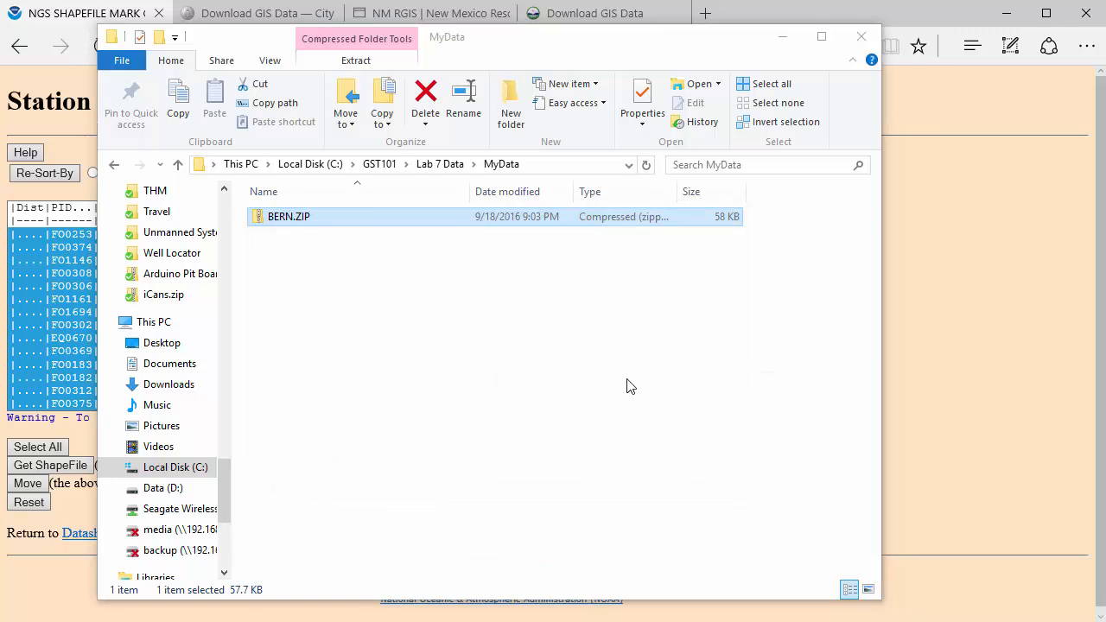
click(451, 426)
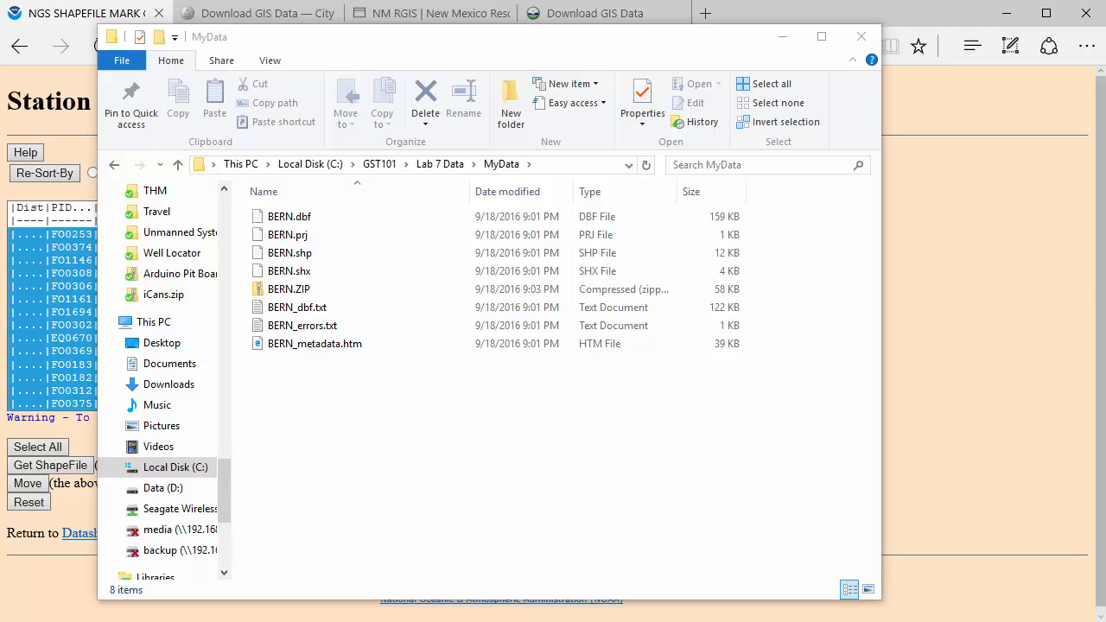
click(924, 217)
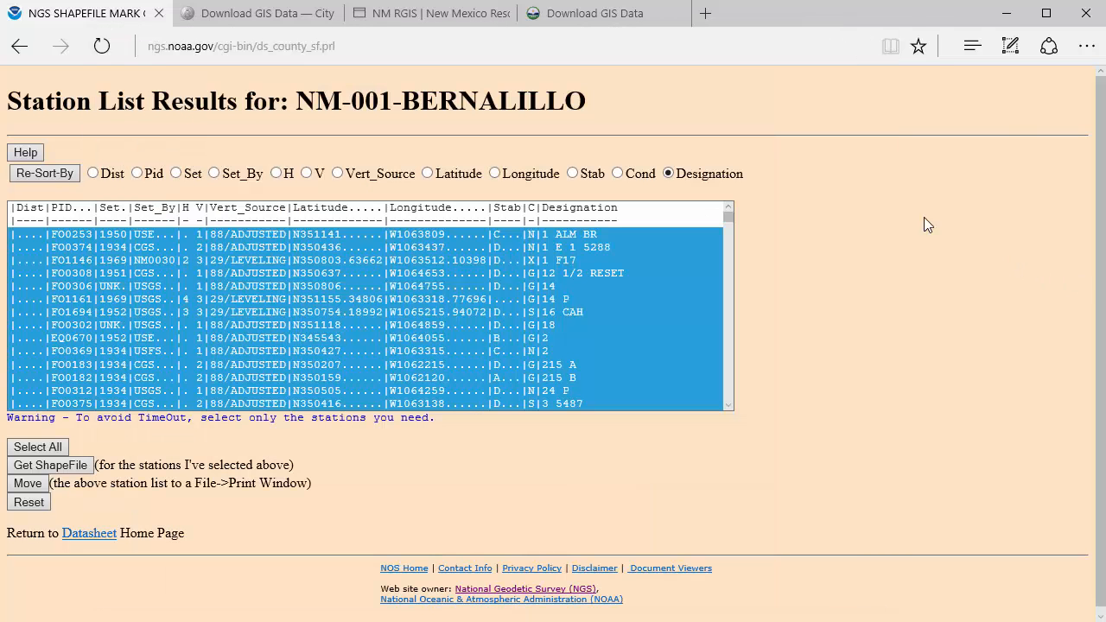
Download the Municipal Limits boundaries shapefile from the City of Albuquerque's Download GIS Data page.
click(277, 15)
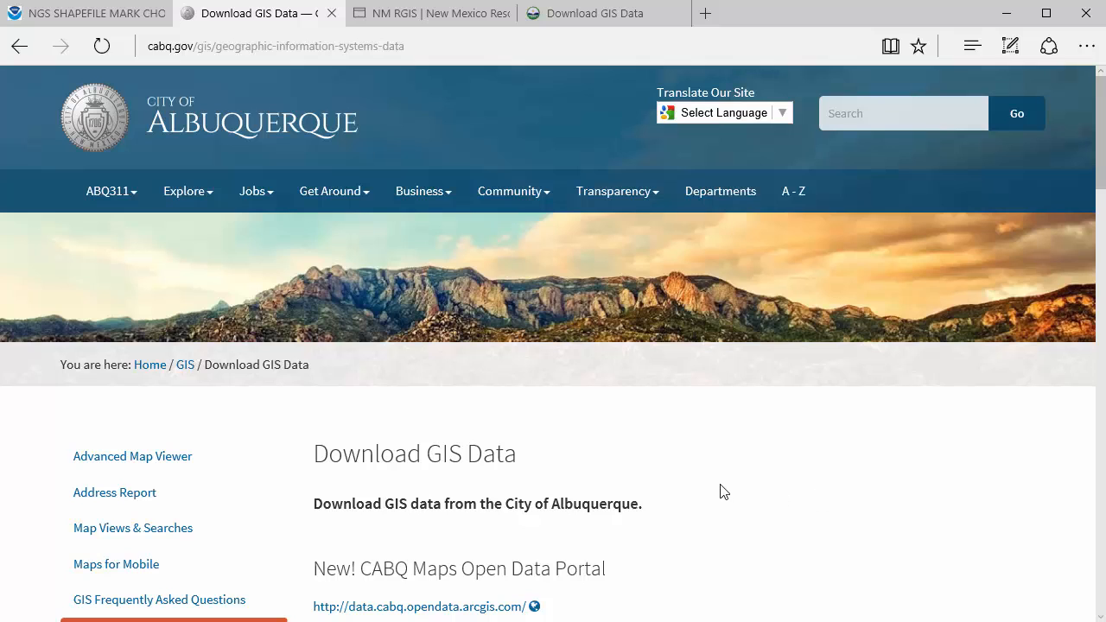
scroll(724, 491, down, 2)
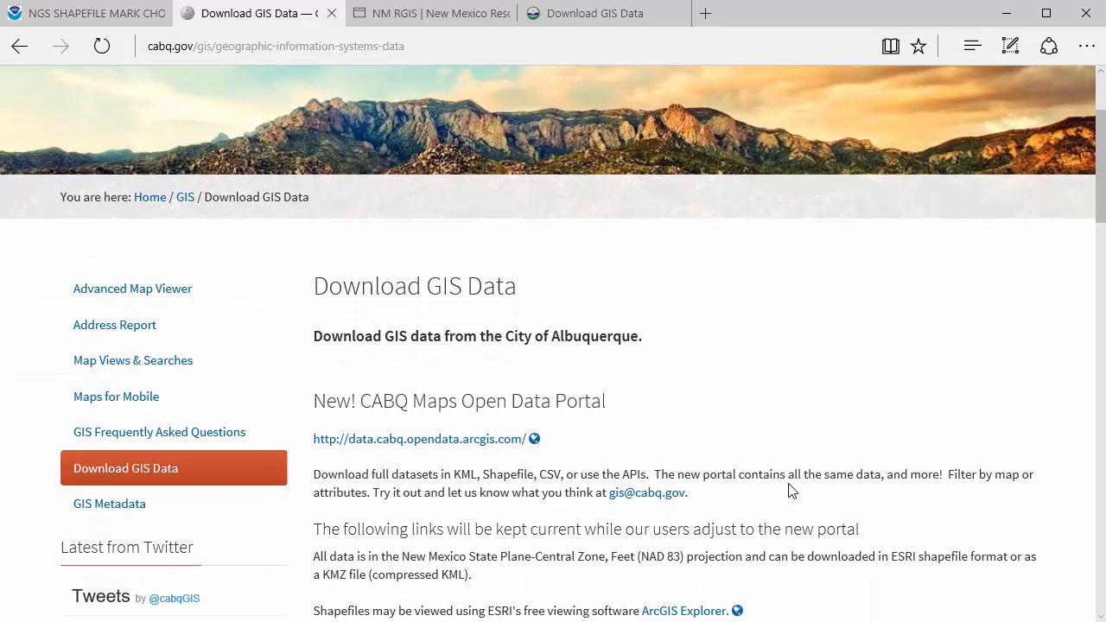
scroll(777, 489, down, 6)
scroll(713, 485, down, 5)
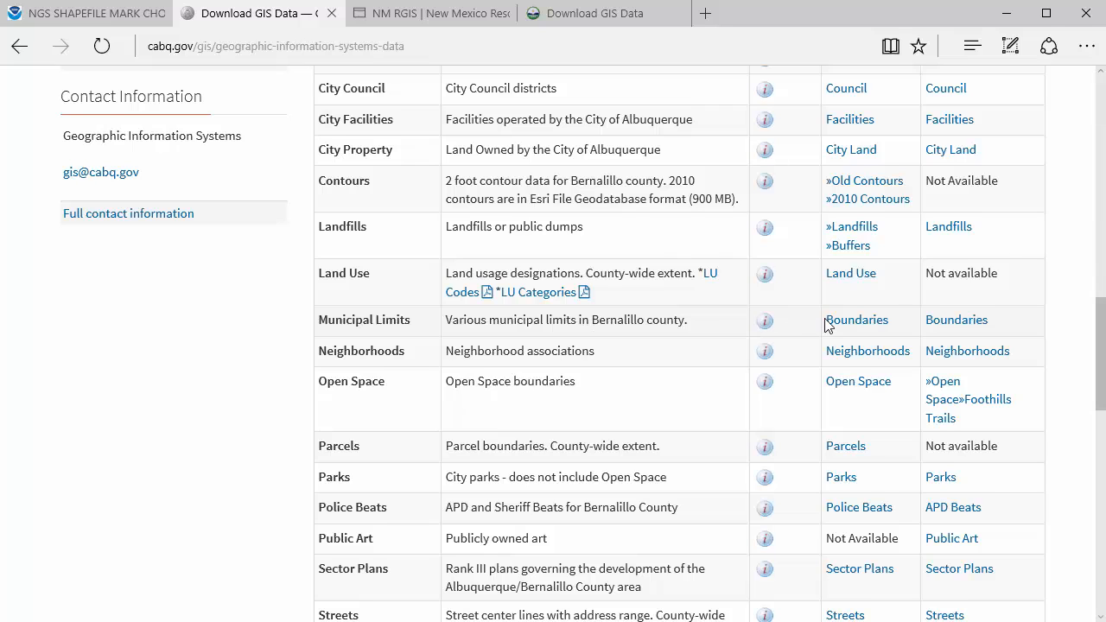
scroll(825, 324, up, 5)
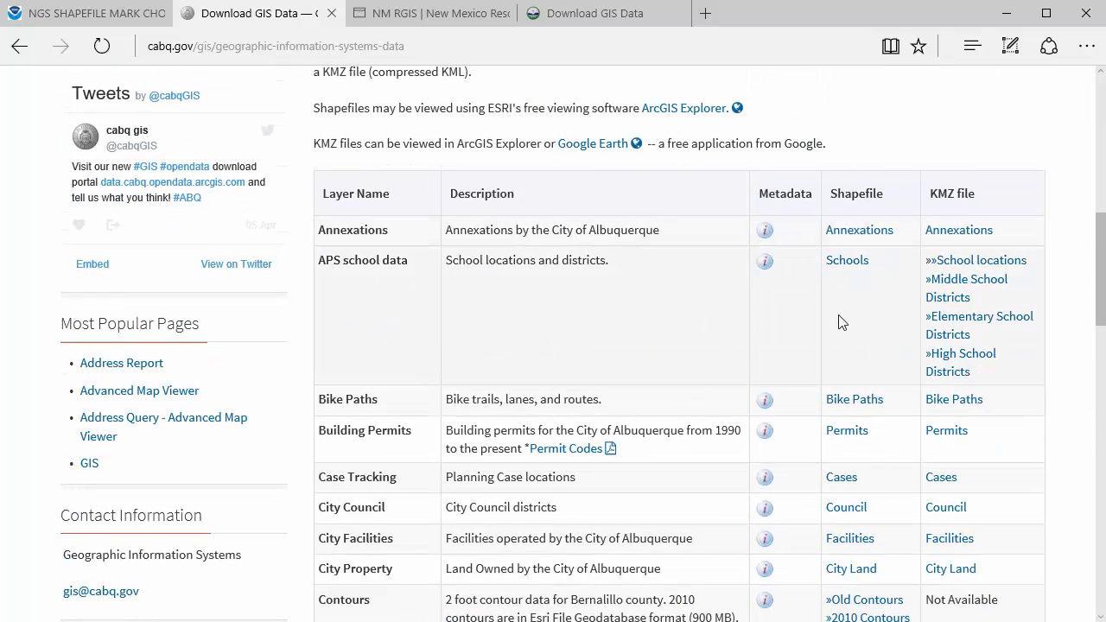
scroll(838, 318, down, 3)
scroll(839, 328, down, 1)
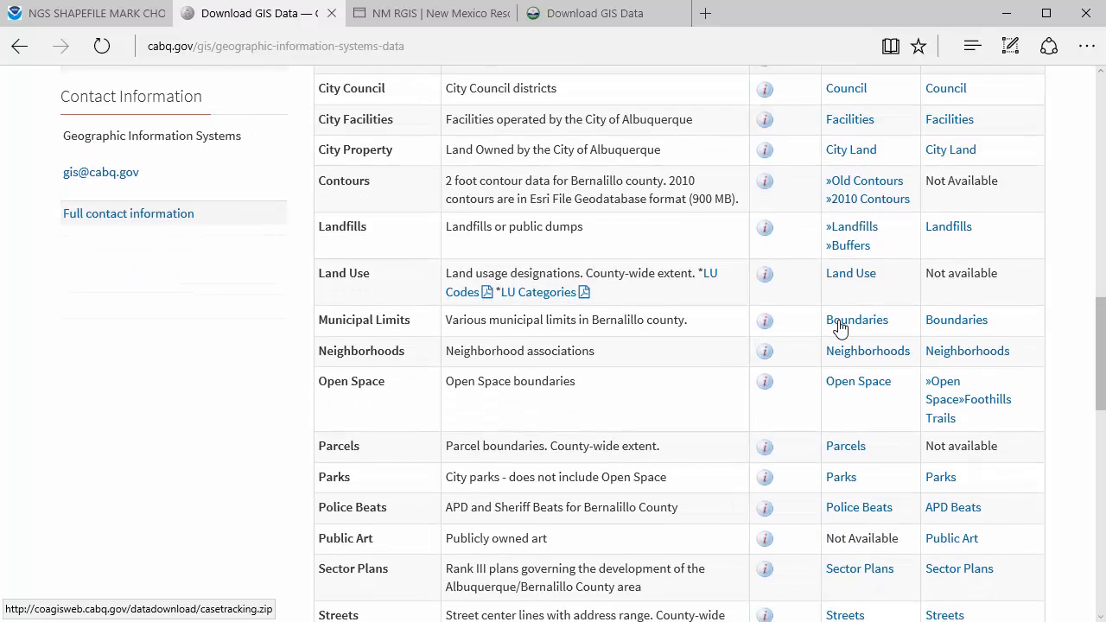
click(840, 326)
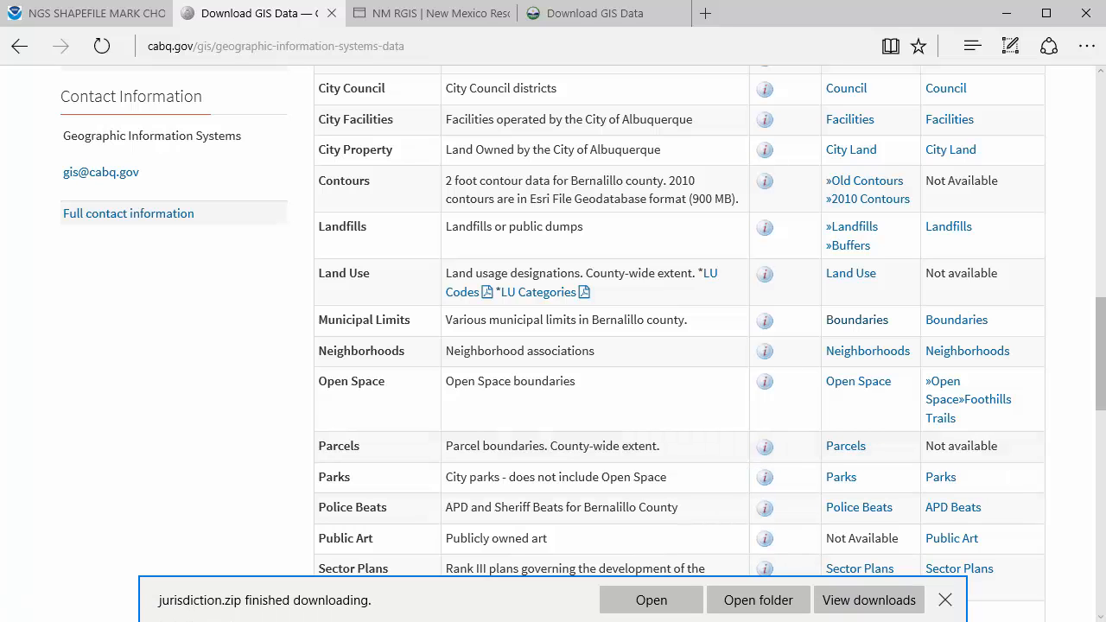
Open the download folder, extract jurisdiction.zip directly into MyData with 7-Zip, and return to the browser.
click(758, 599)
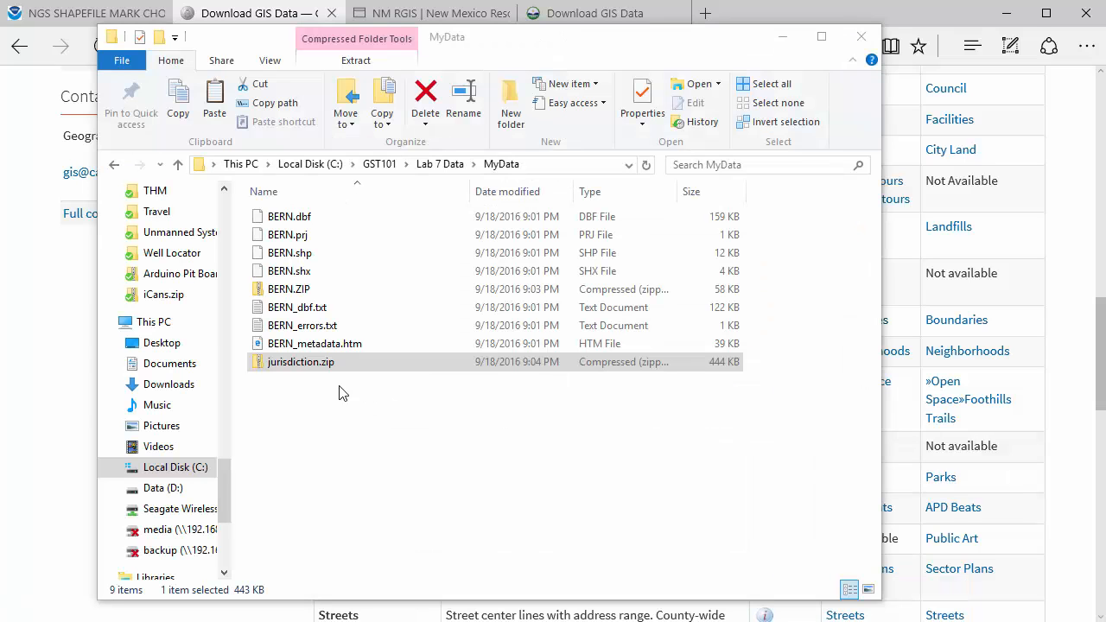
right_click(304, 366)
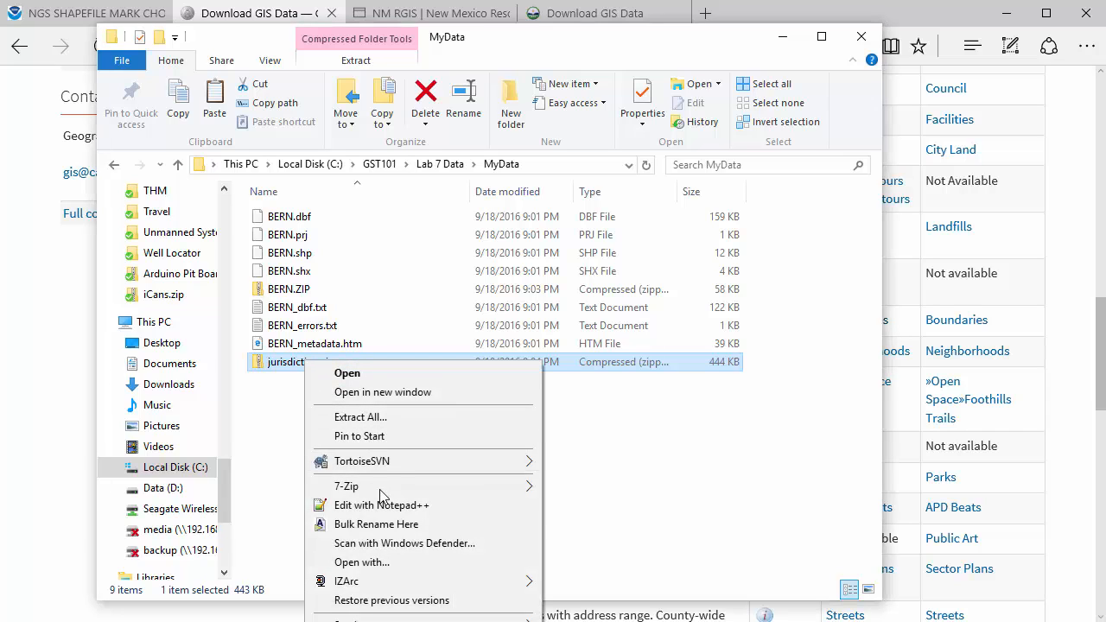
mouse_move(501, 486)
click(593, 526)
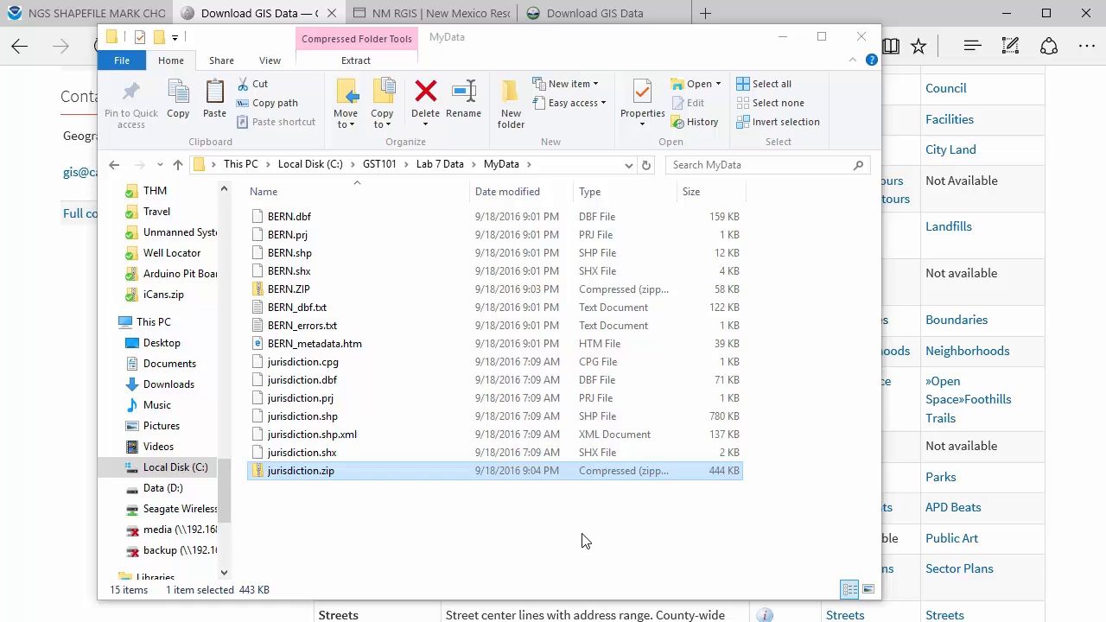
click(1065, 417)
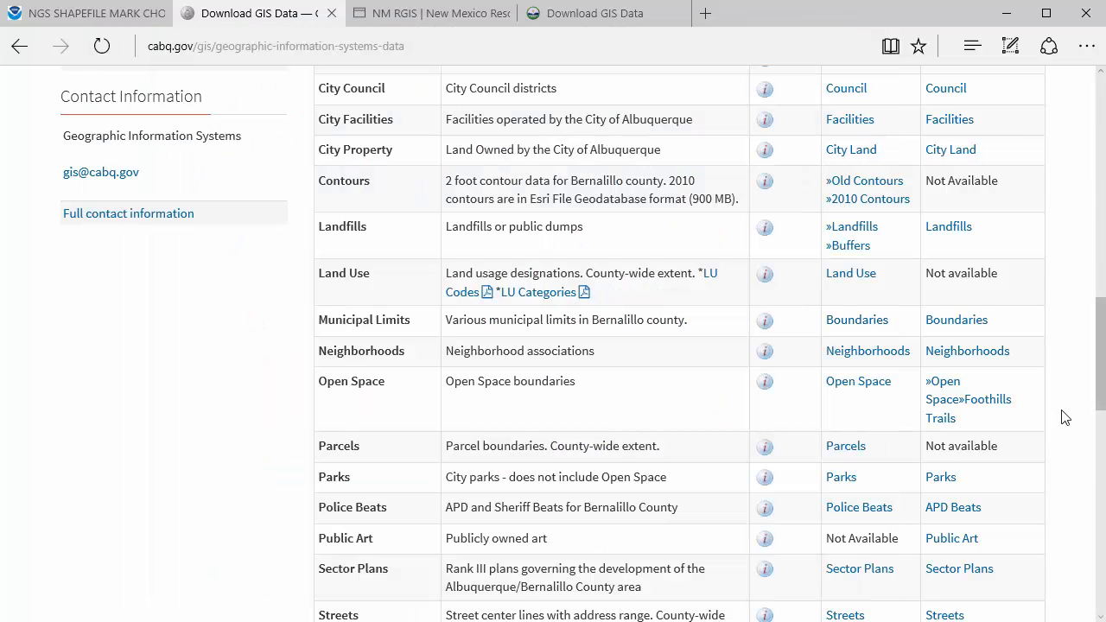
On the NM RGIS site's Get Data page, filter the datasets by the theme Census Data > 2010 Census > 2010 Census Tracts.
click(440, 22)
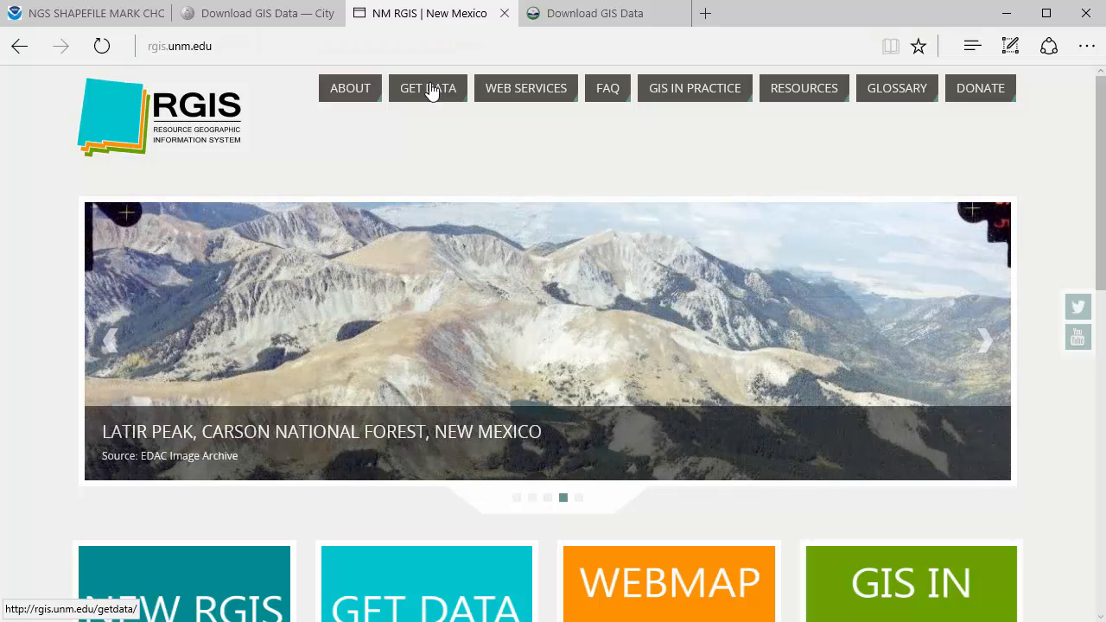
click(430, 91)
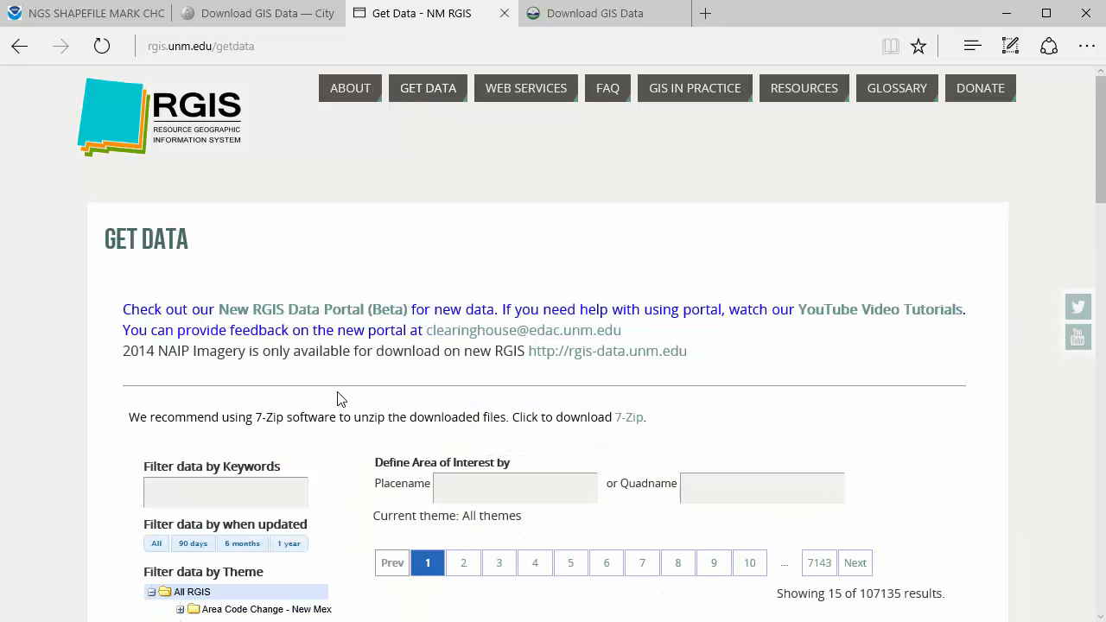
scroll(346, 398, down, 5)
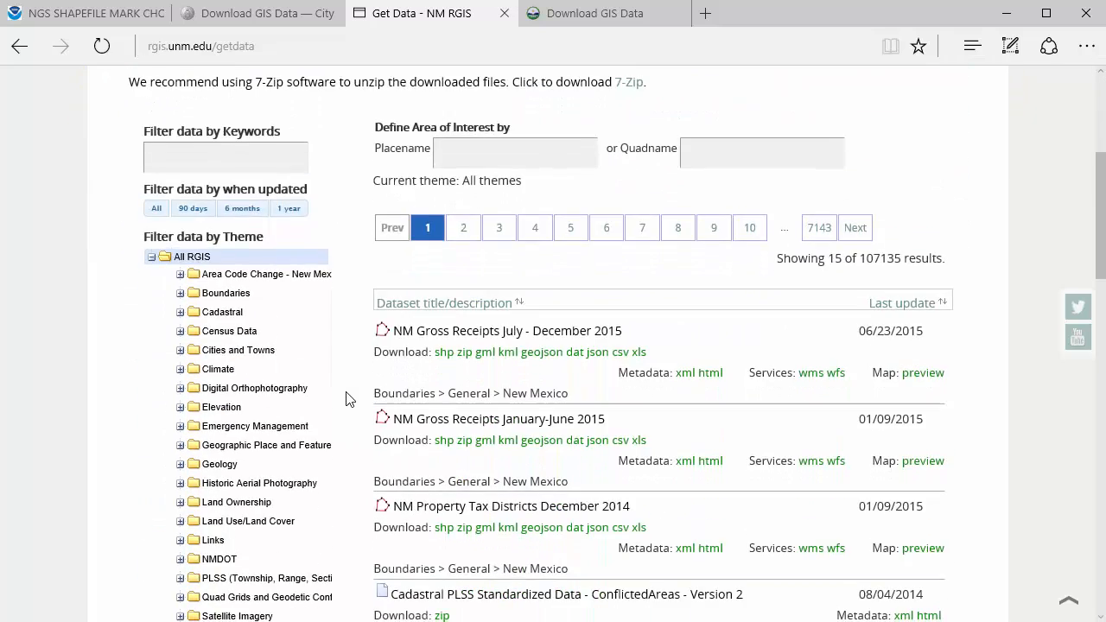
scroll(345, 398, down, 1)
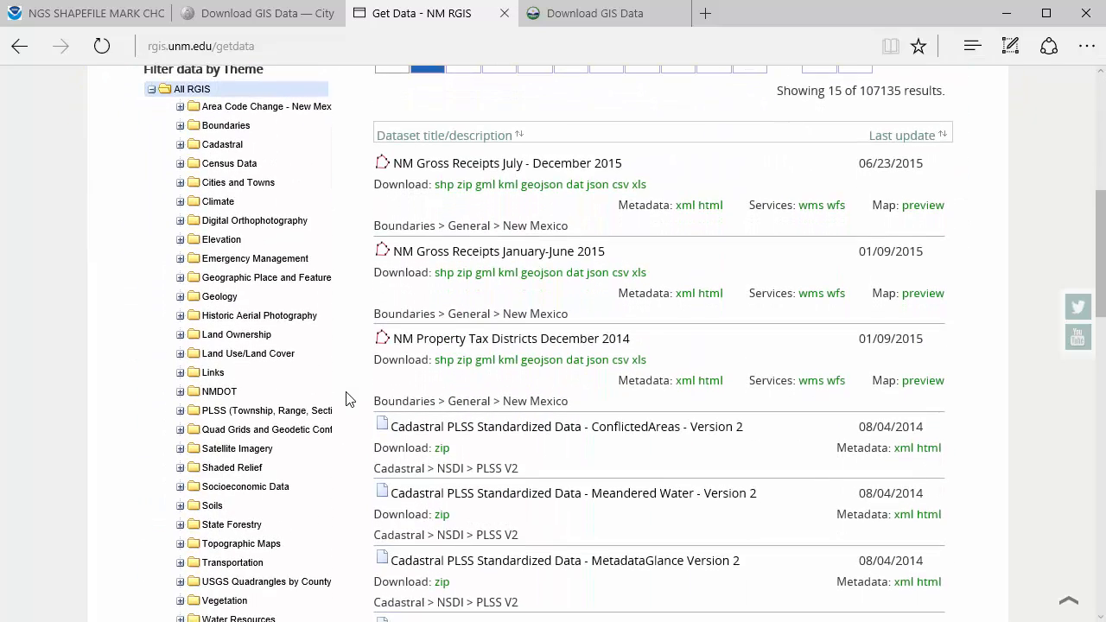
click(180, 164)
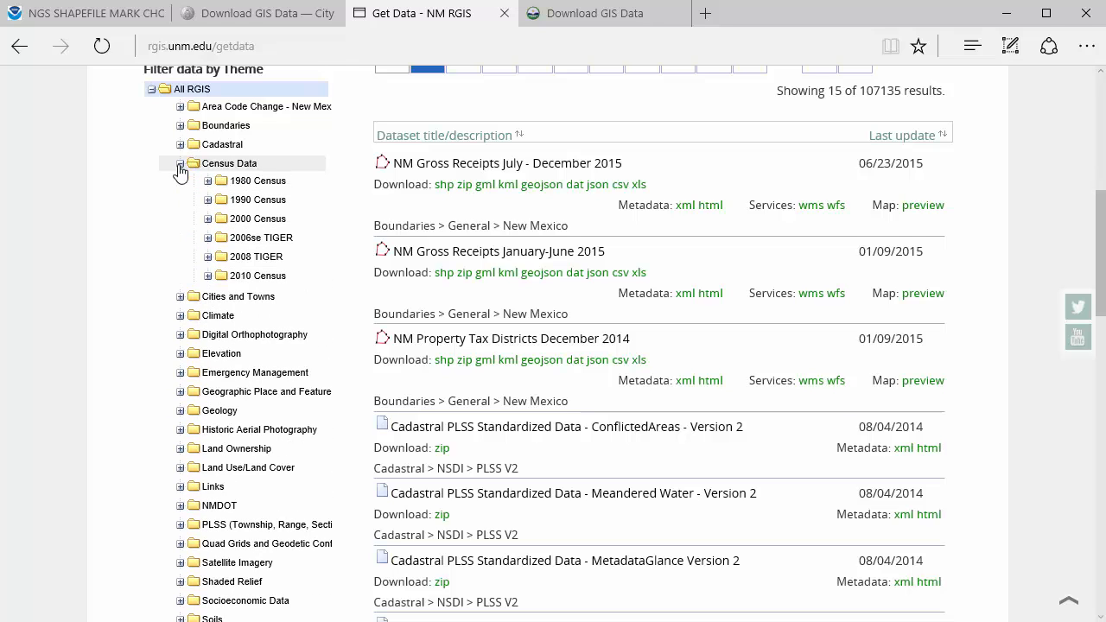
click(207, 276)
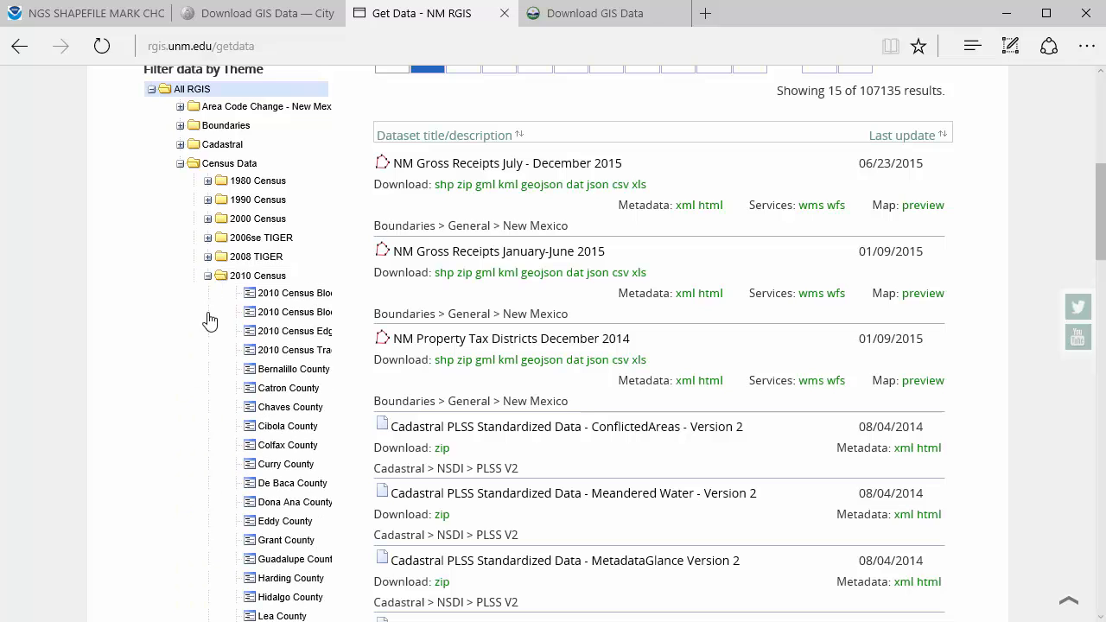
click(288, 353)
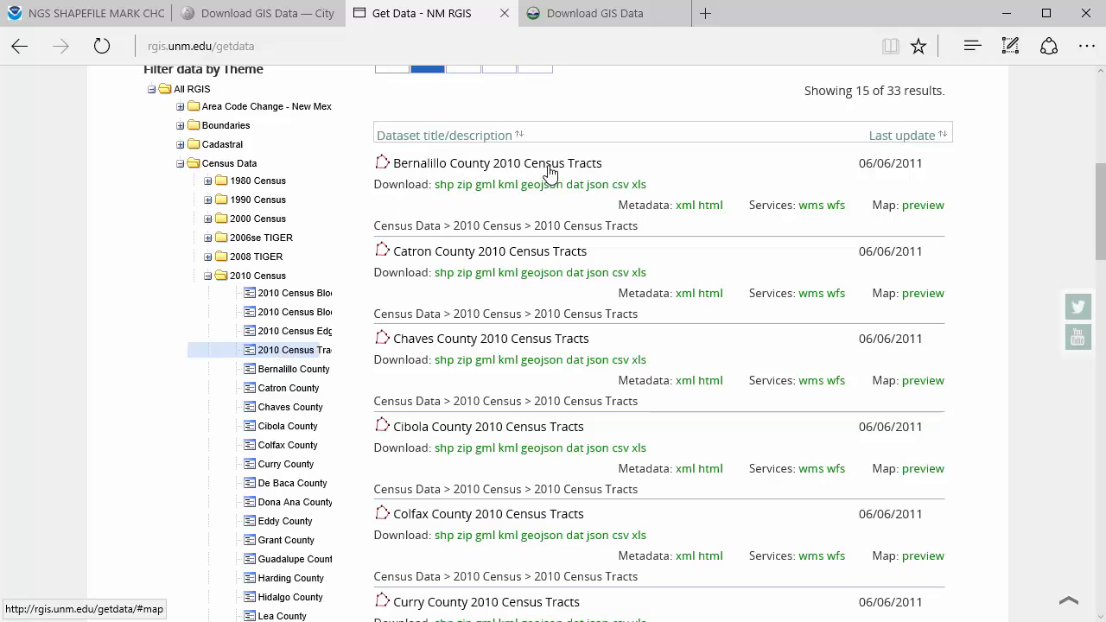
Download the Bernalillo County 2010 Census Tracts shapefile and move tl_2010_35001_tract10_shp.zip into the Lab 7 MyData folder.
click(441, 188)
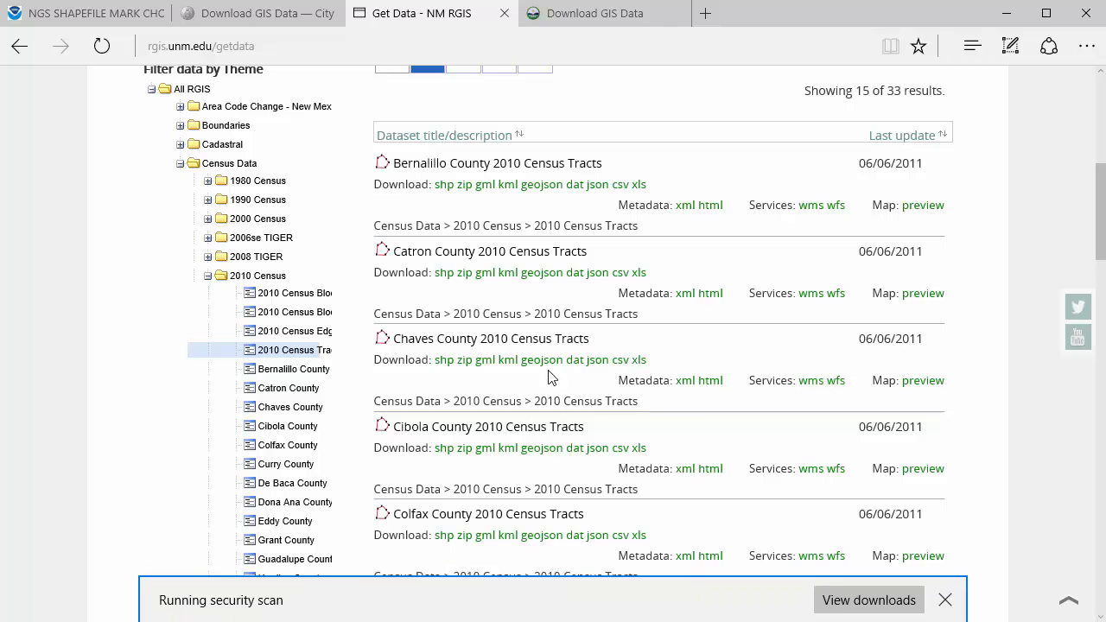
click(757, 600)
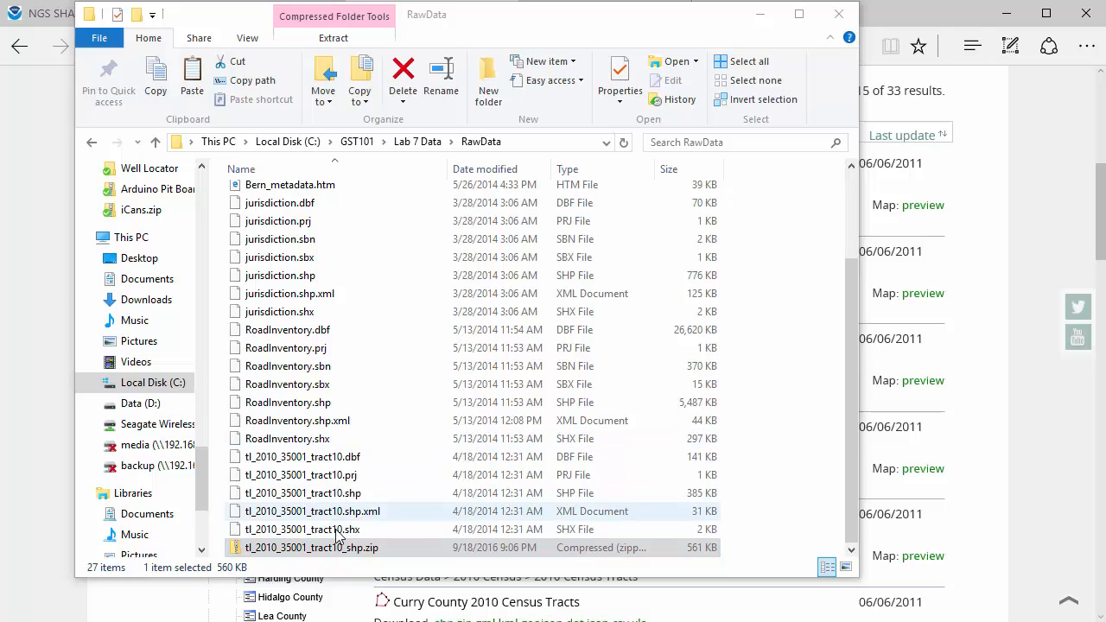
click(417, 142)
double_click(307, 198)
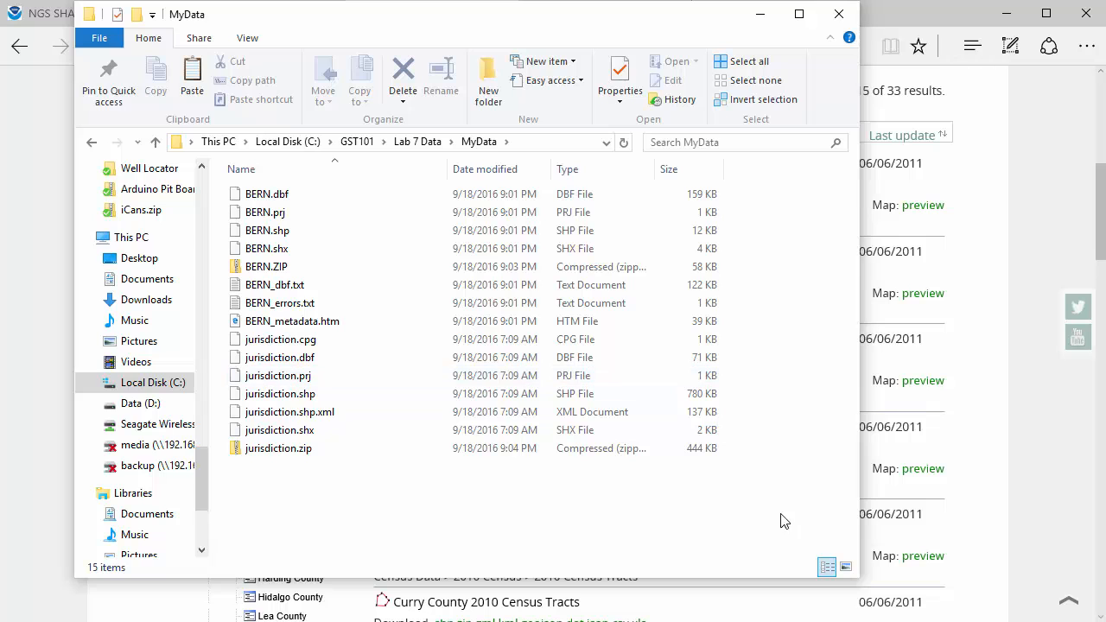
click(551, 285)
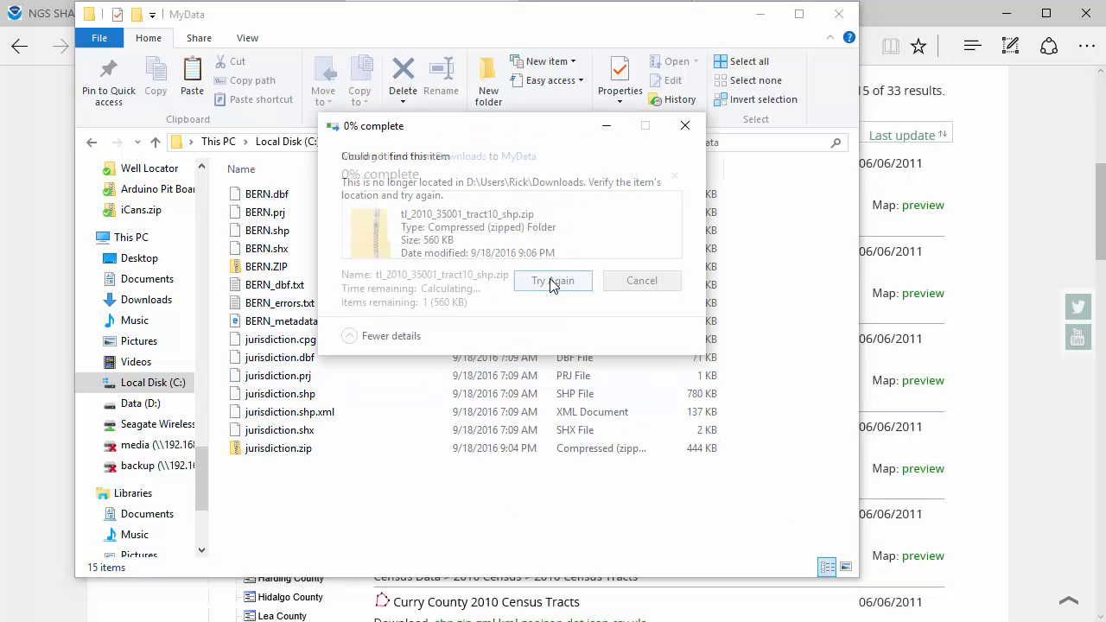
click(641, 283)
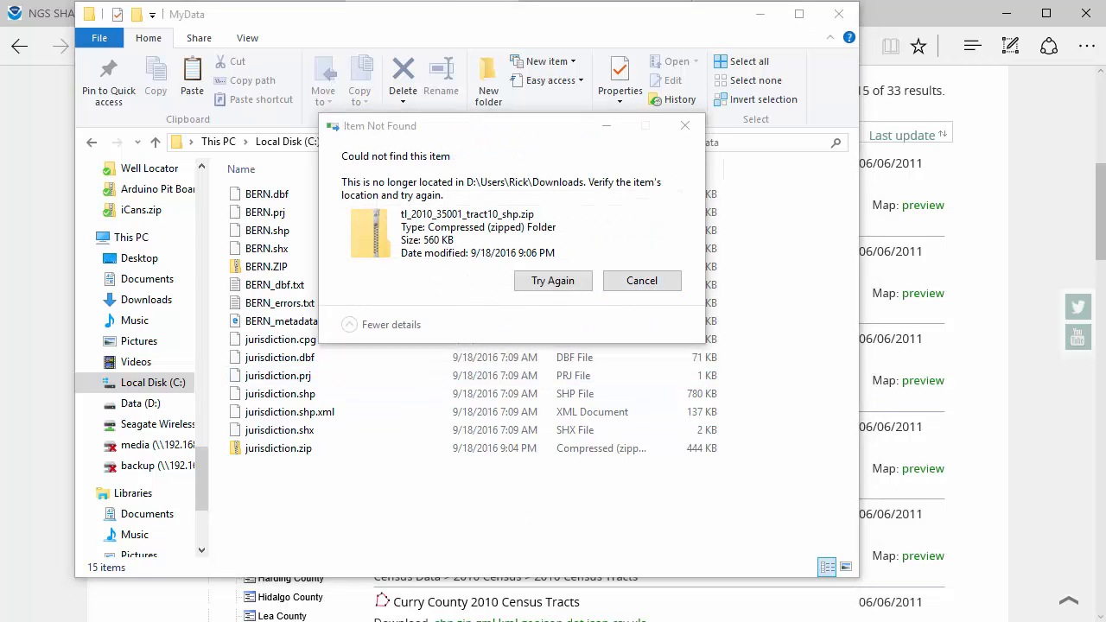
Extract tl_2010_35001_tract10_shp.zip directly into the MyData folder with 7-Zip and return to the browser.
right_click(323, 467)
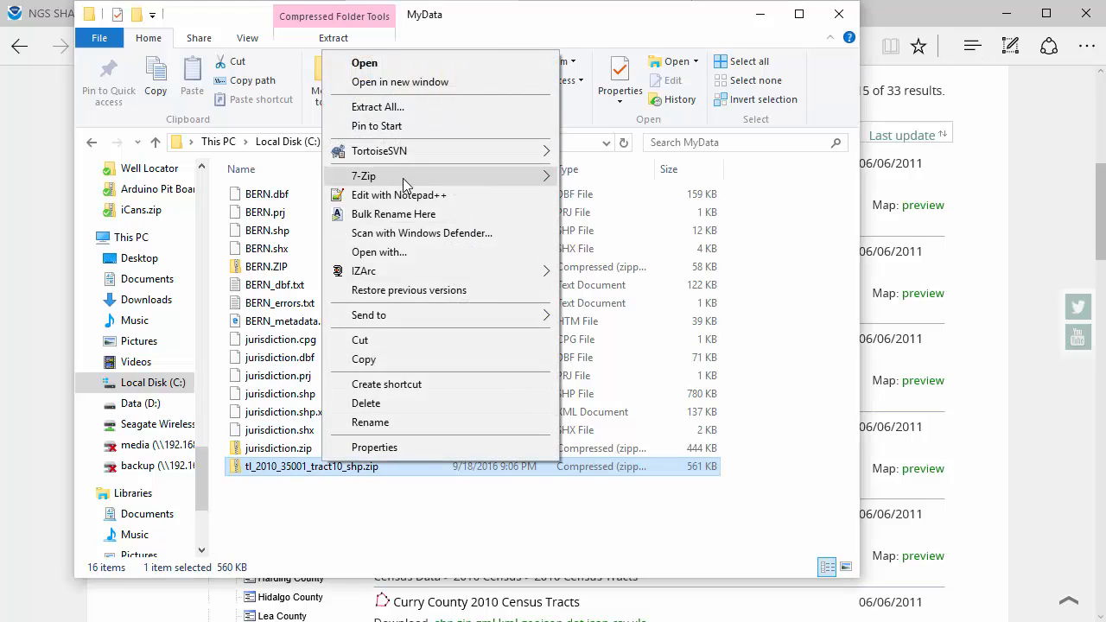
mouse_move(412, 178)
click(665, 213)
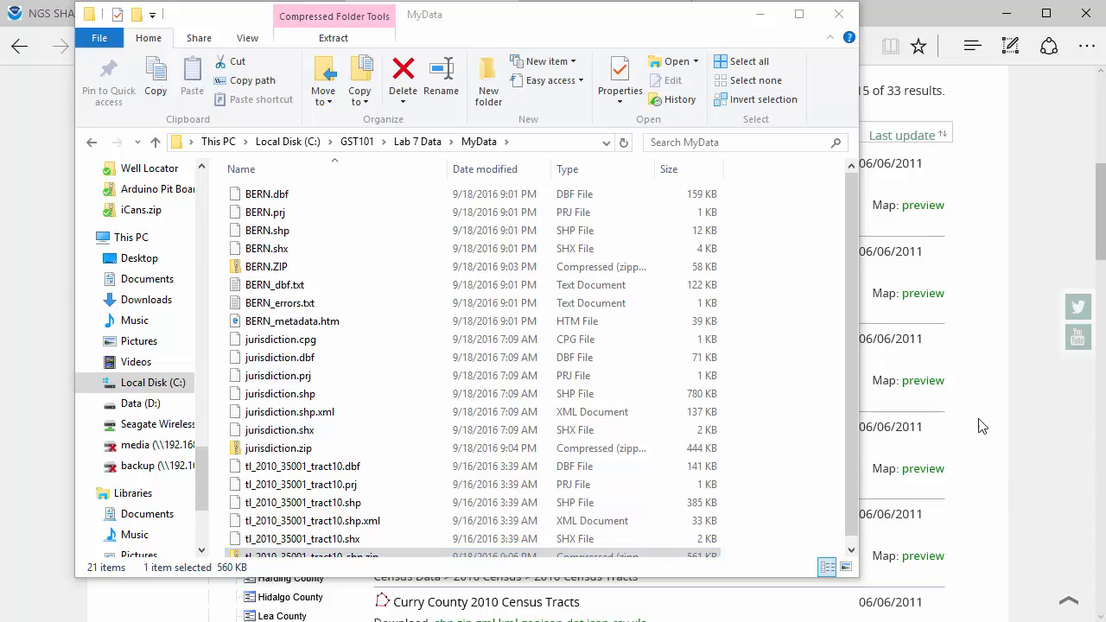
click(1047, 428)
Download the Road Inventory shapefile ZIP from Bernalillo County's Download GIS Data page.
click(594, 16)
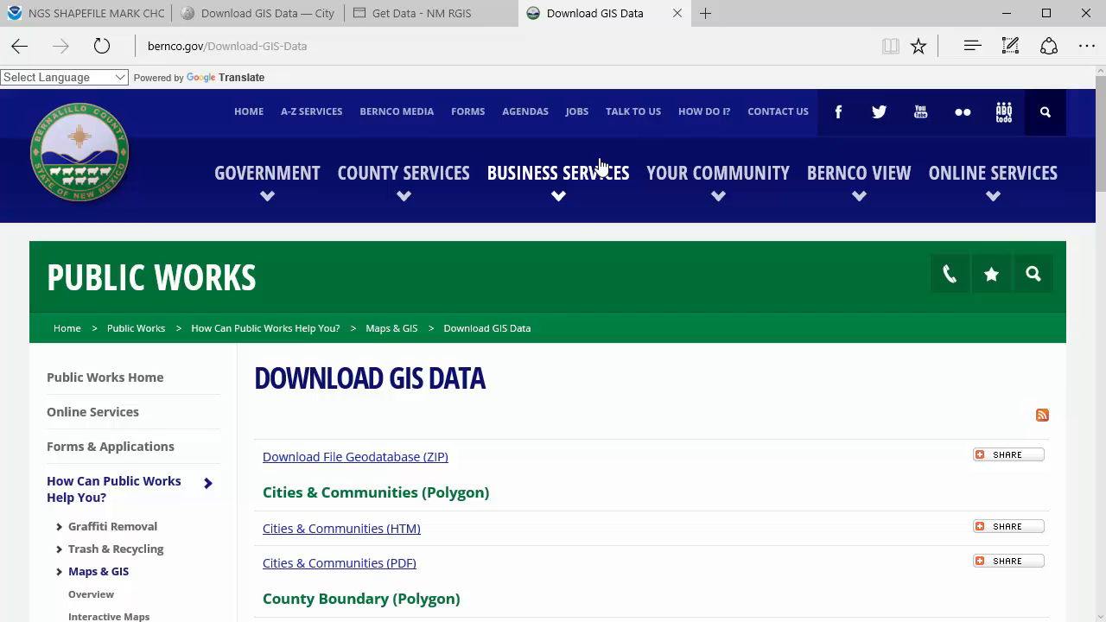
scroll(600, 504, down, 3)
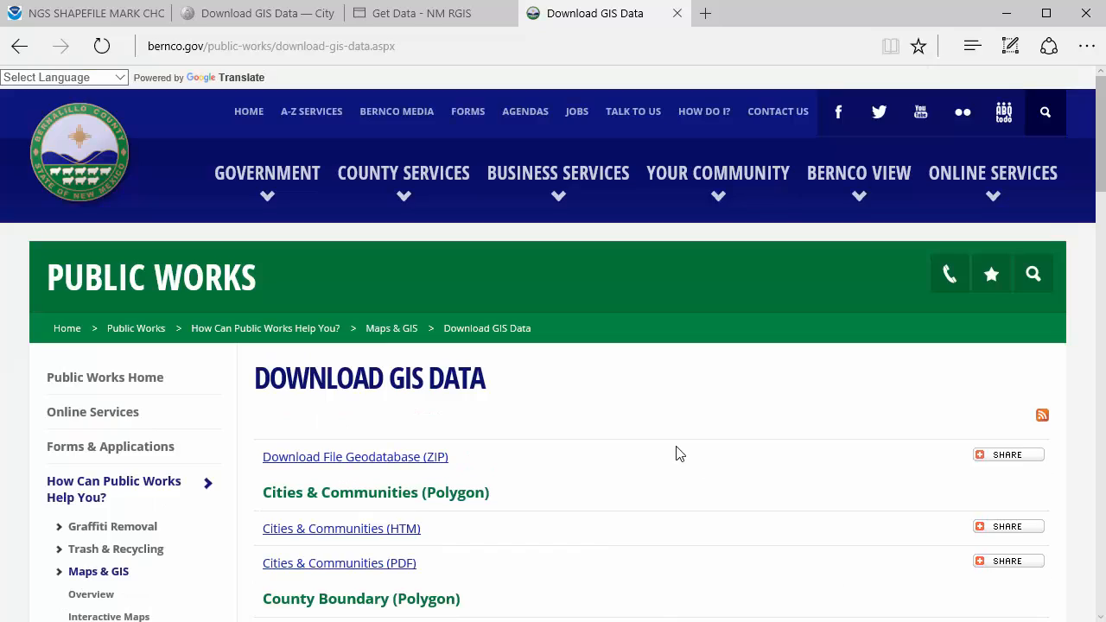
scroll(677, 452, down, 12)
scroll(679, 453, down, 4)
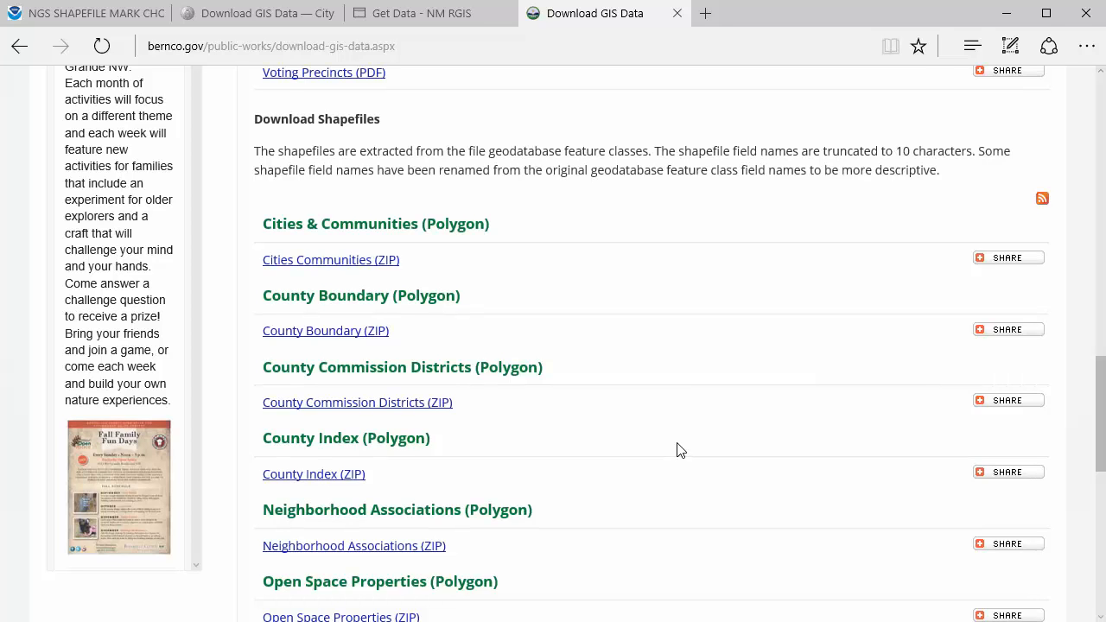
scroll(679, 450, down, 1)
scroll(677, 448, down, 3)
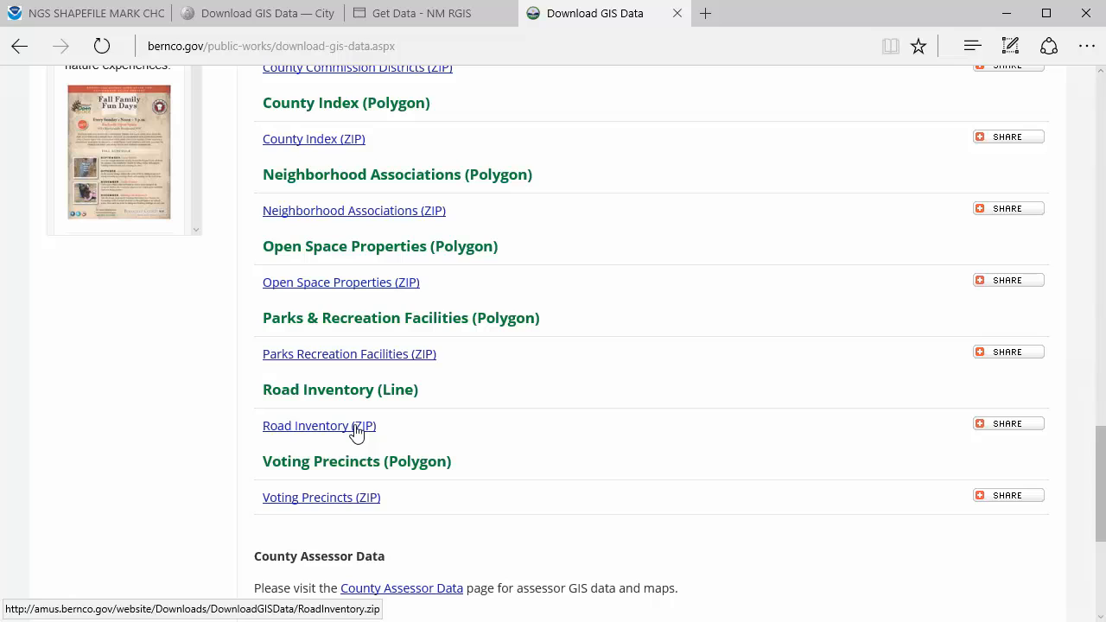
click(358, 429)
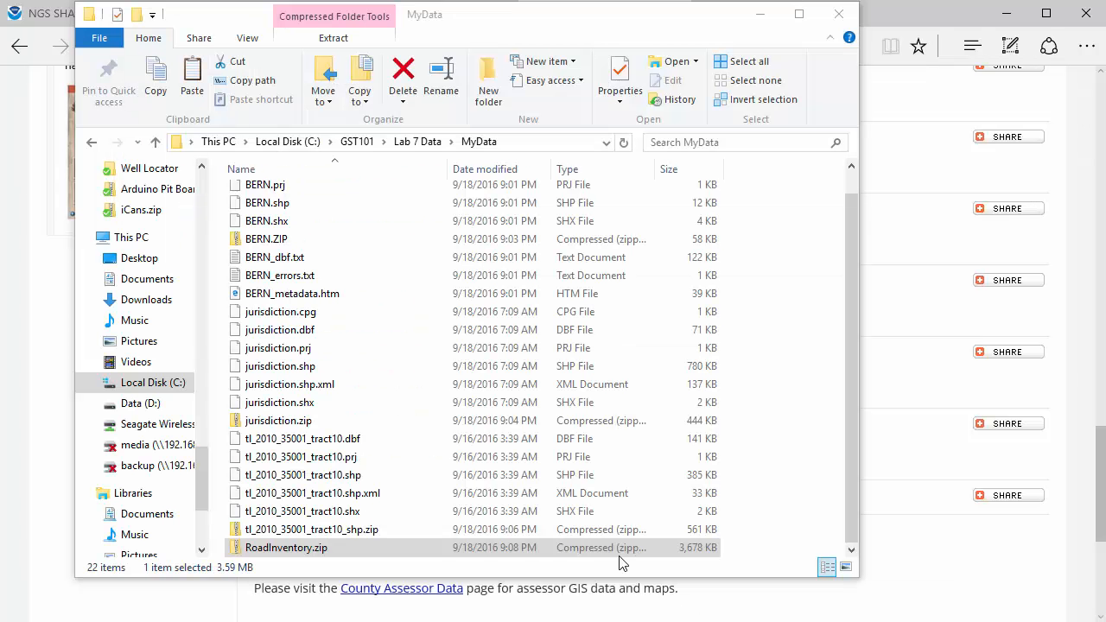
Extract RoadInventory.zip directly into the MyData folder with 7-Zip and review the extracted files.
right_click(291, 553)
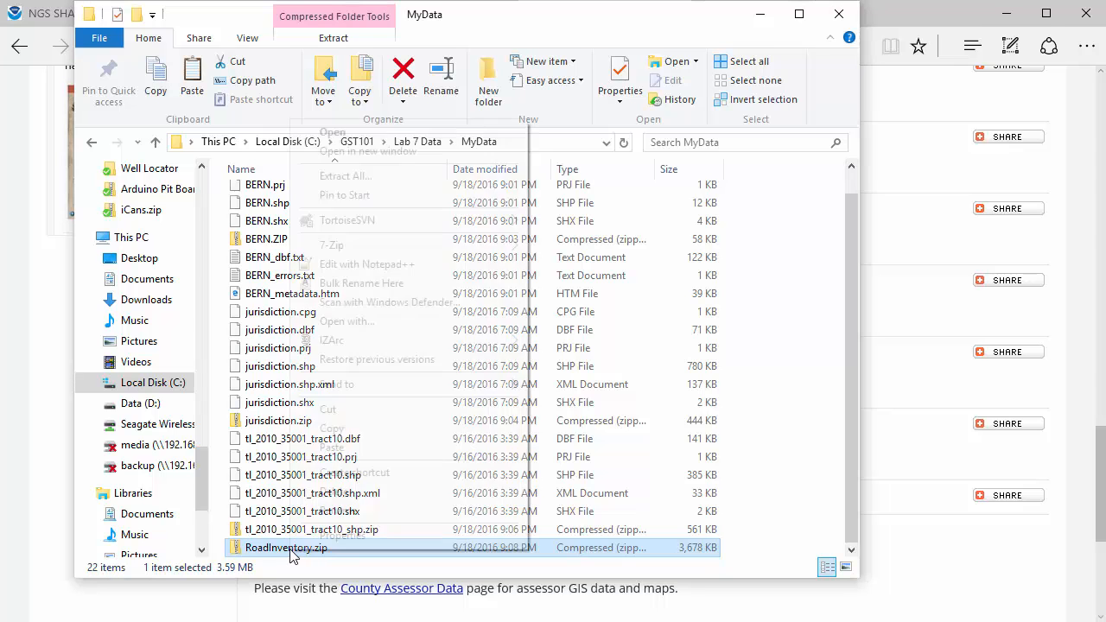
mouse_move(353, 249)
click(629, 285)
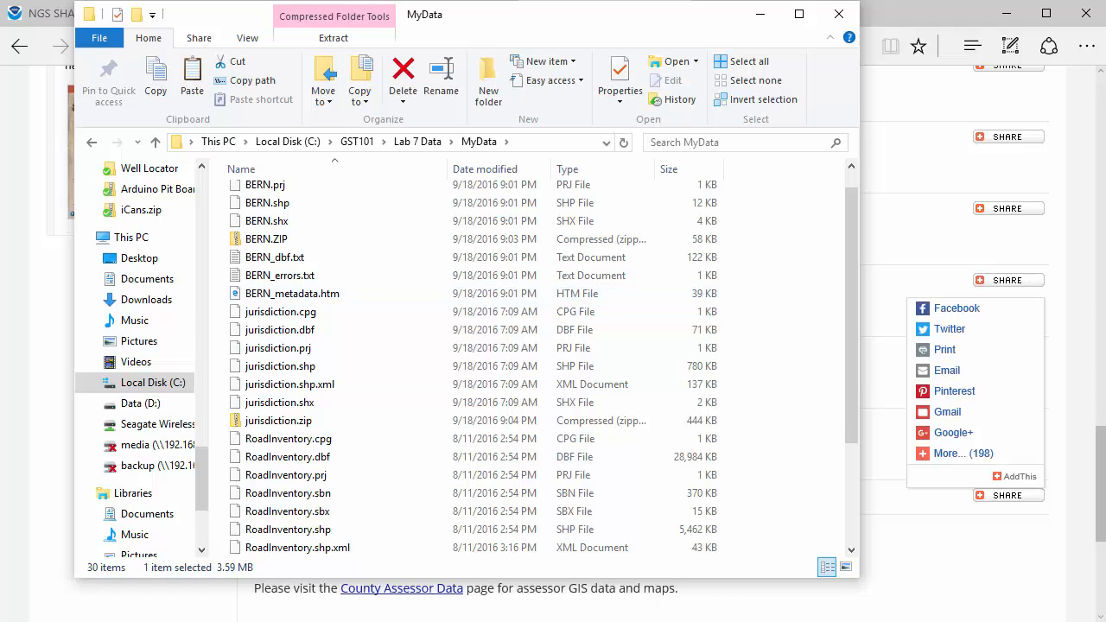
click(591, 495)
scroll(592, 502, down, 3)
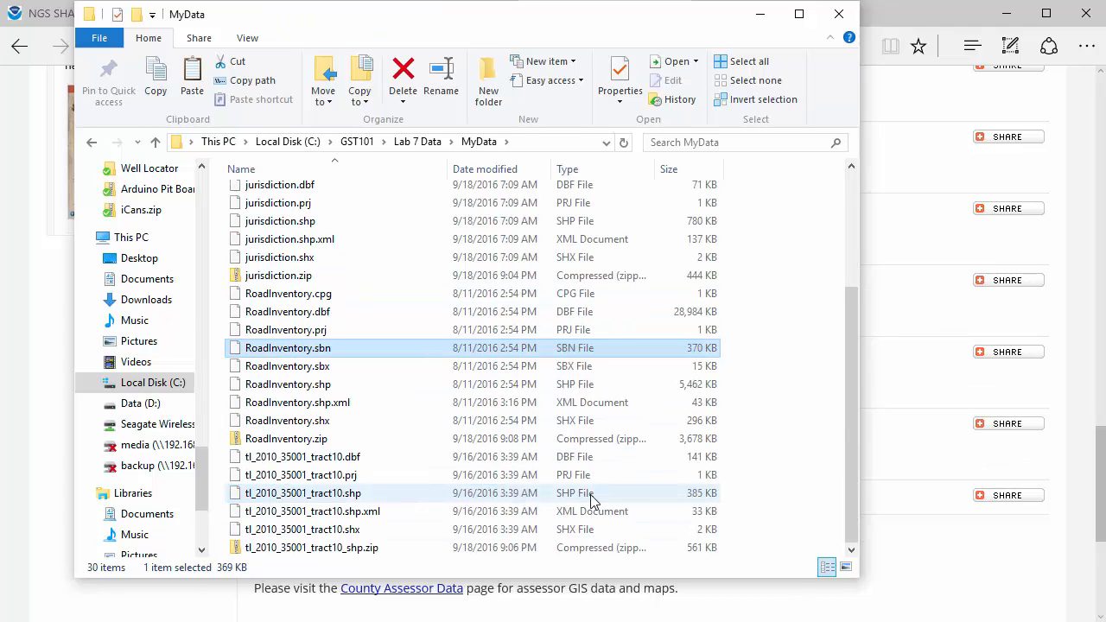